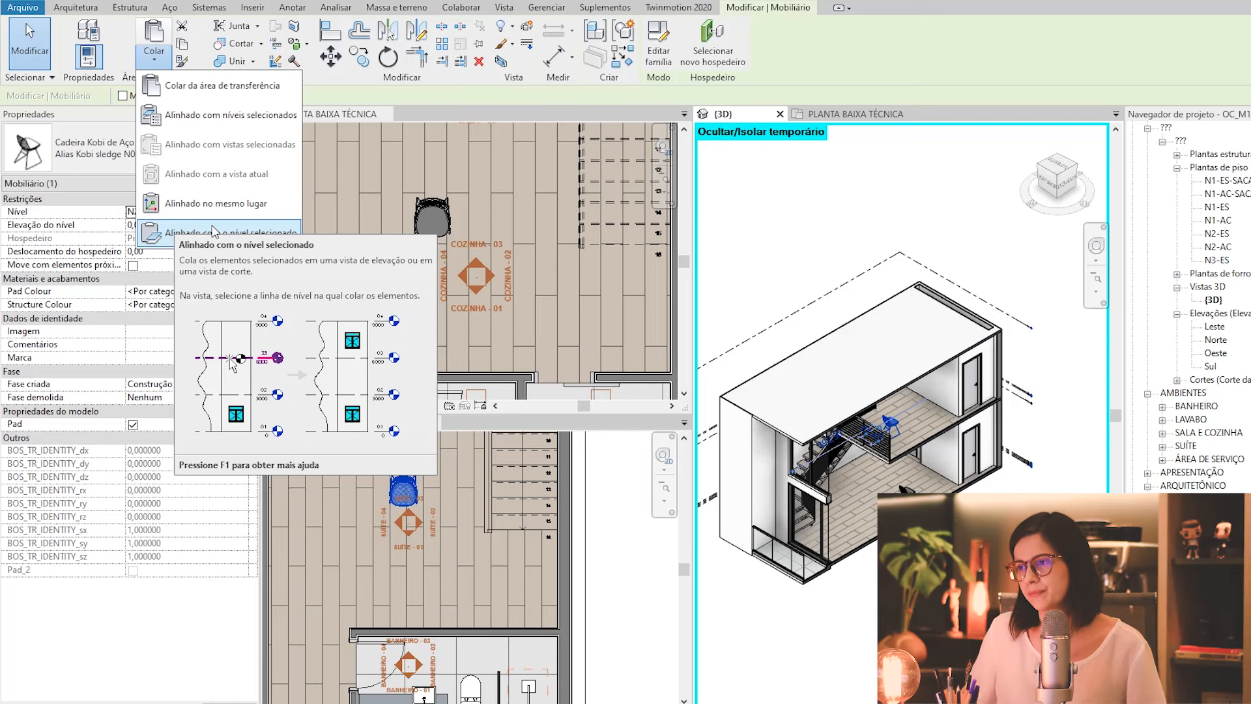
# Step: Paste the copied chair aligned to a picked level, choosing the N3-ES roof level line in the 3D view
pyautogui.click(177, 228)
pyautogui.moveTo(824, 300); pyautogui.dragTo(868, 280, button='middle')
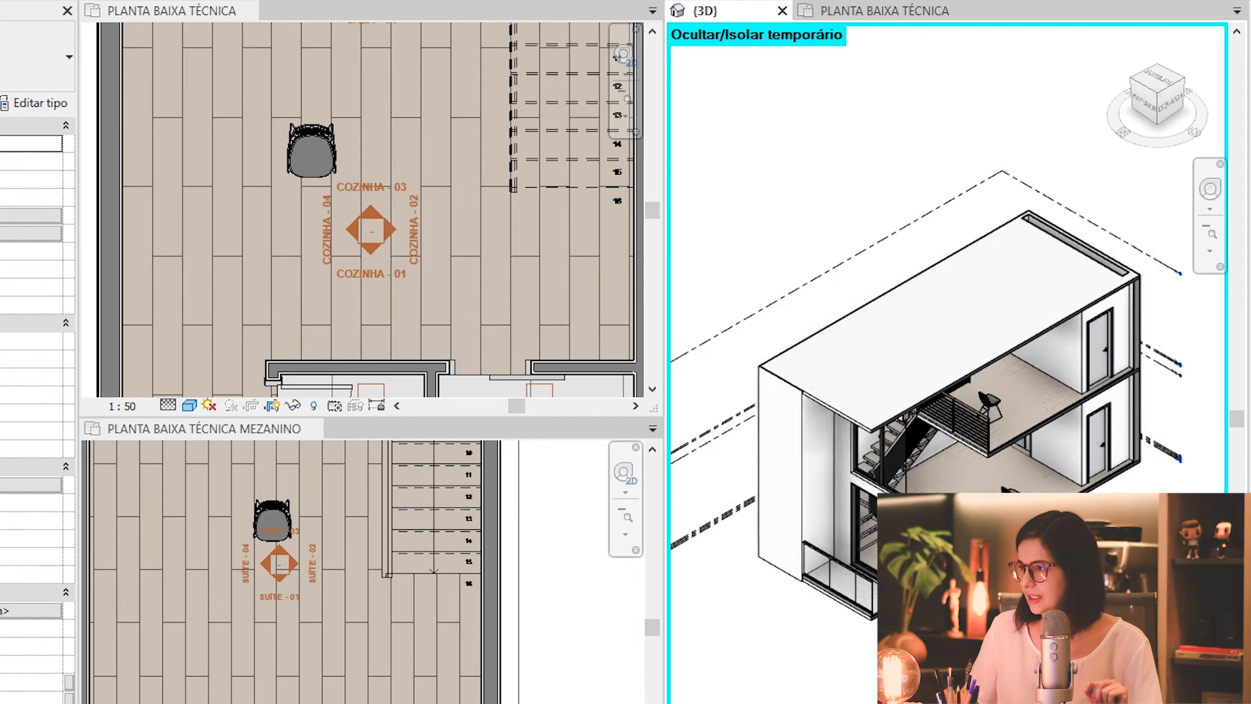
pyautogui.scroll(-2, 948, 255)
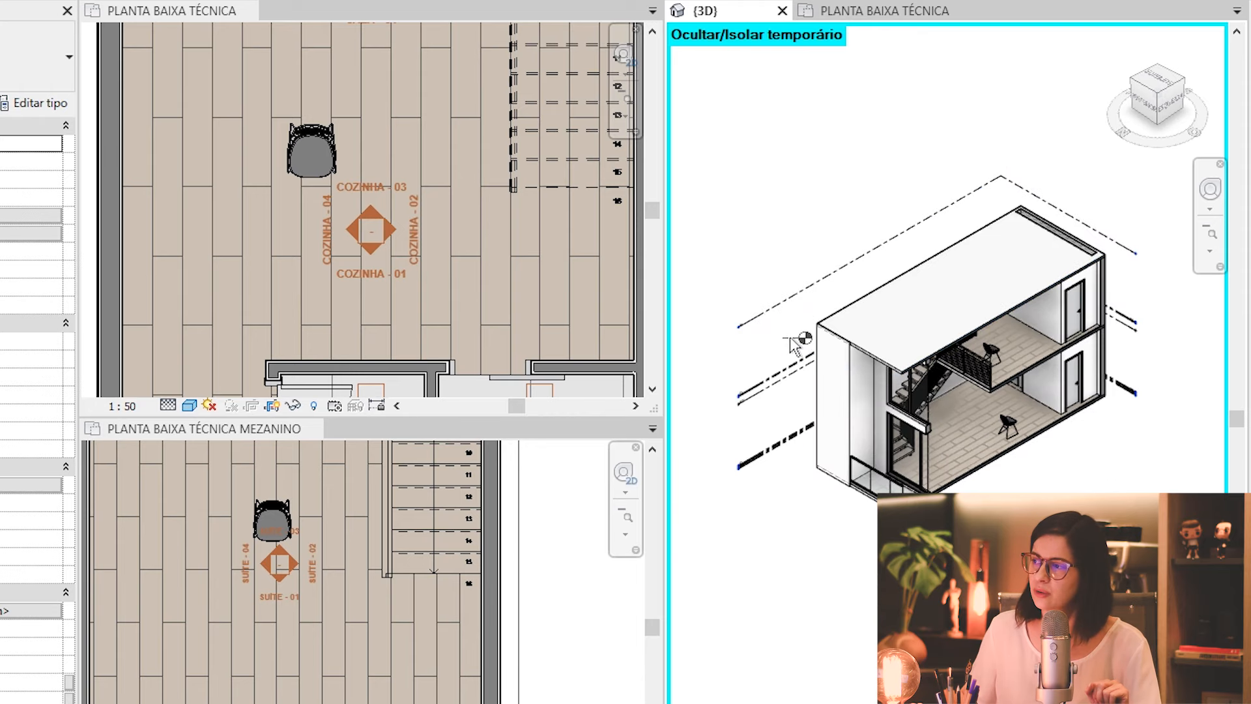
pyautogui.scroll(3, 764, 500)
pyautogui.moveTo(800, 346); pyautogui.dragTo(814, 518, button='middle')
pyautogui.scroll(-1, 797, 292)
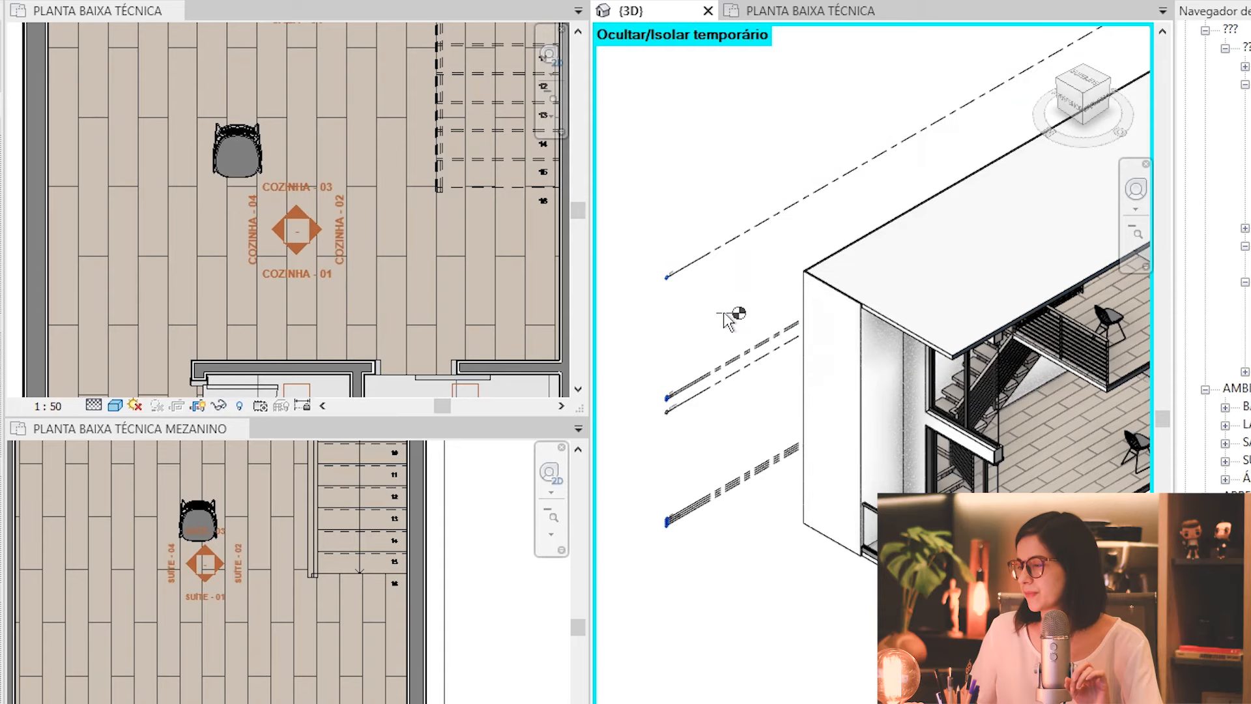
pyautogui.scroll(-2, 723, 325)
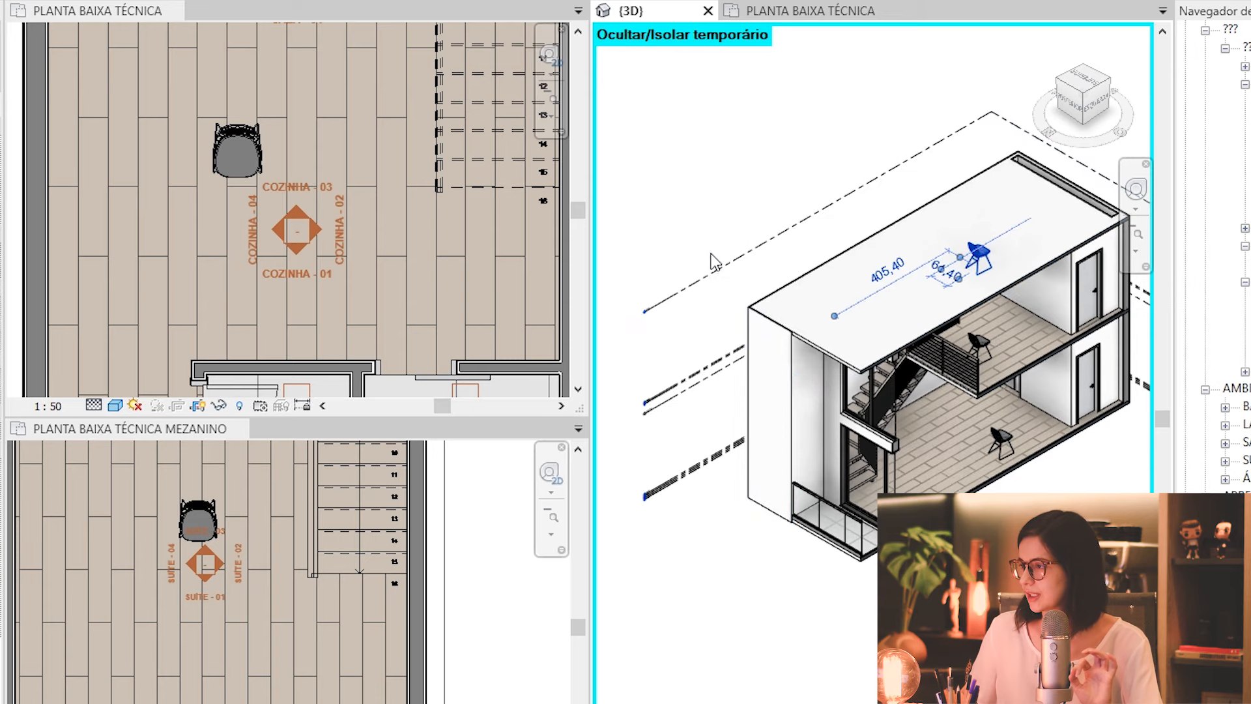
pyautogui.scroll(4, 873, 422)
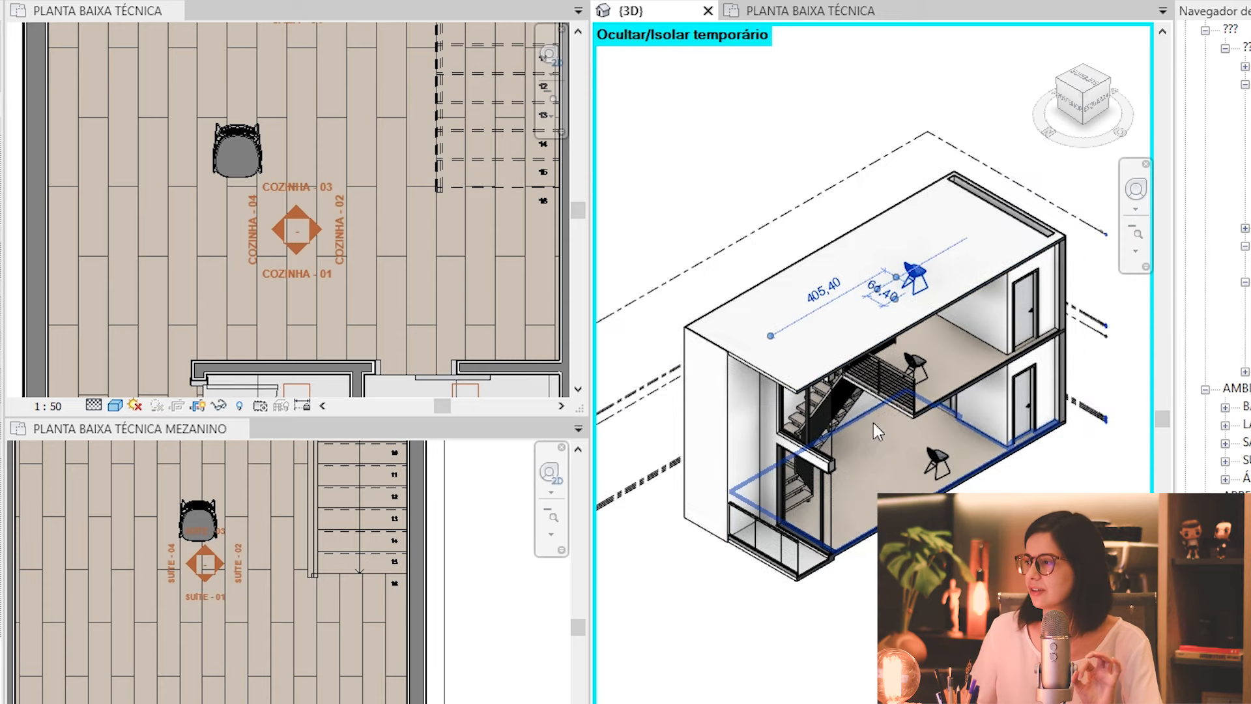
pyautogui.scroll(2, 930, 289)
pyautogui.scroll(-4, 984, 404)
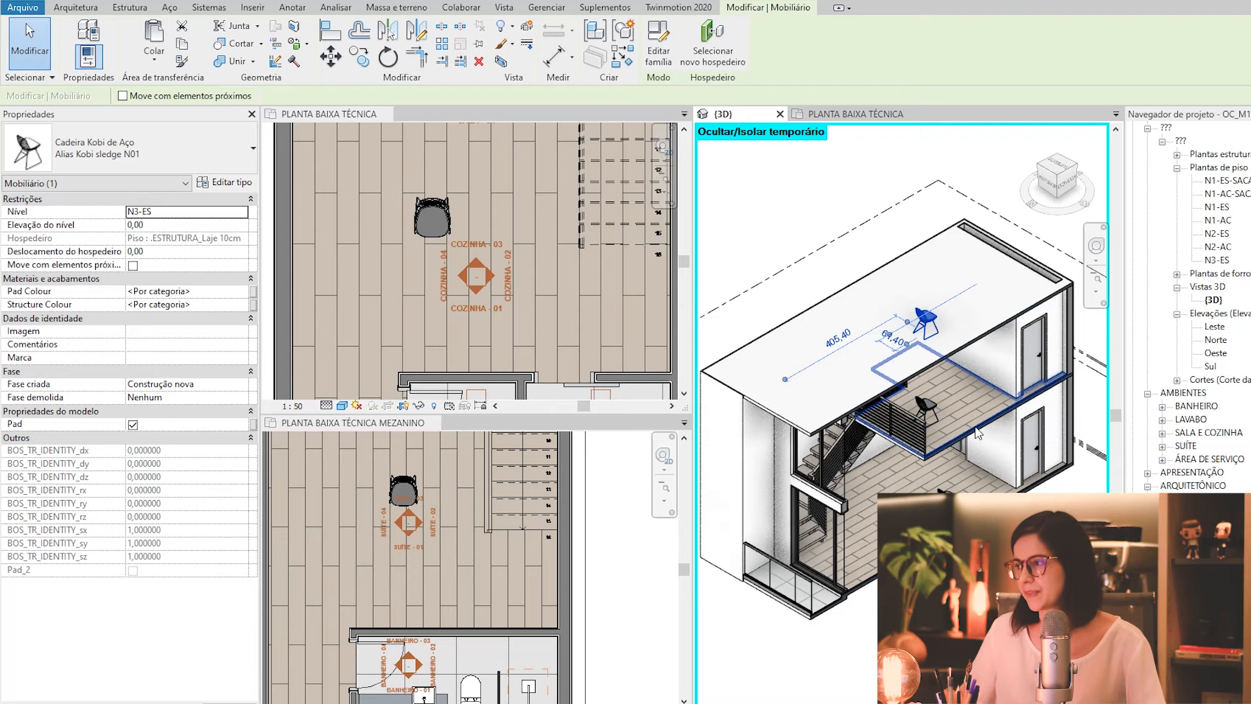
# Step: Delete the two chair copies on the roof slab and the mezzanine
pyautogui.press('Escape')
pyautogui.click(926, 326)
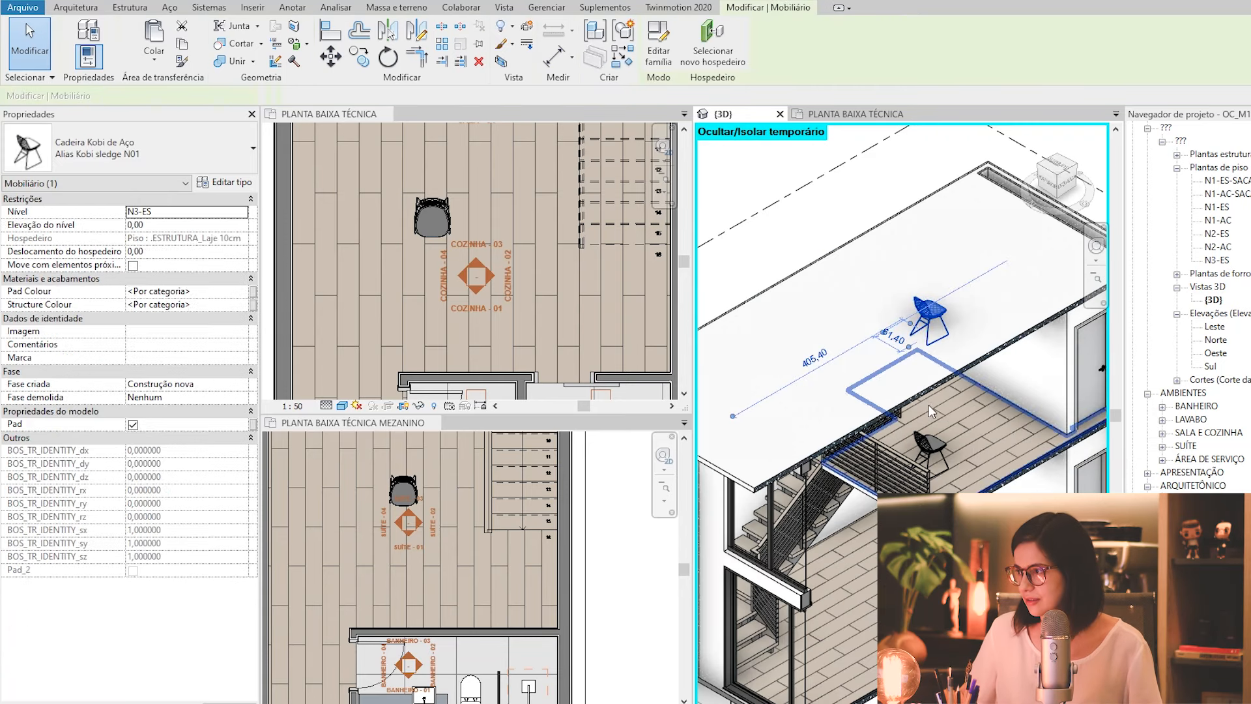
pyautogui.keyDown('ctrl'); pyautogui.click(930, 455); pyautogui.keyUp('ctrl')
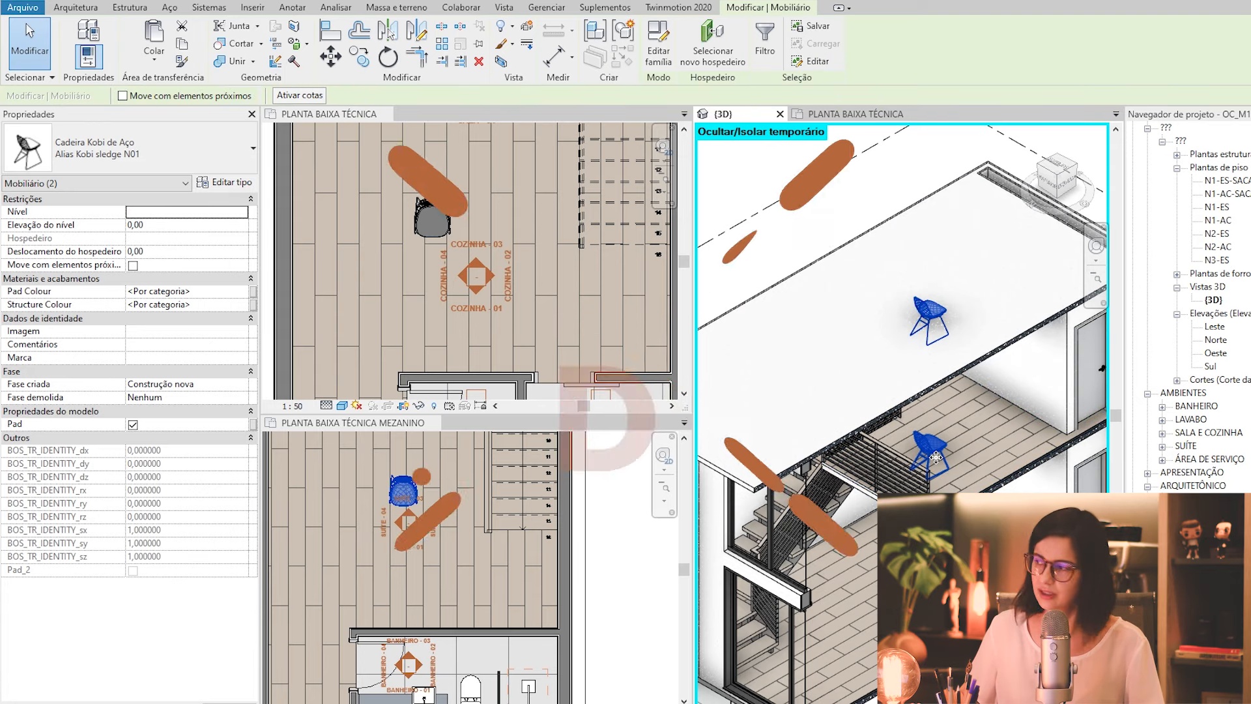
pyautogui.press('Delete')
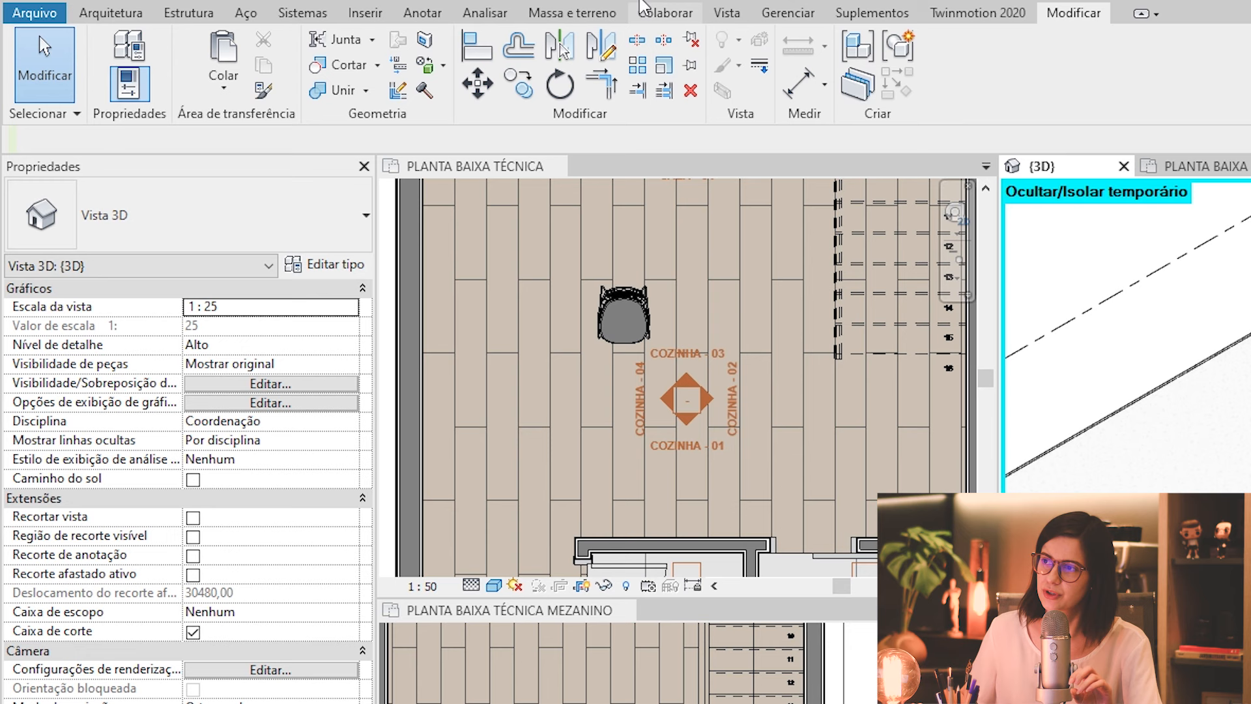
# Step: Paste the copied chair aligned to the selected levels N2-AC and N3-ES
pyautogui.click(220, 87)
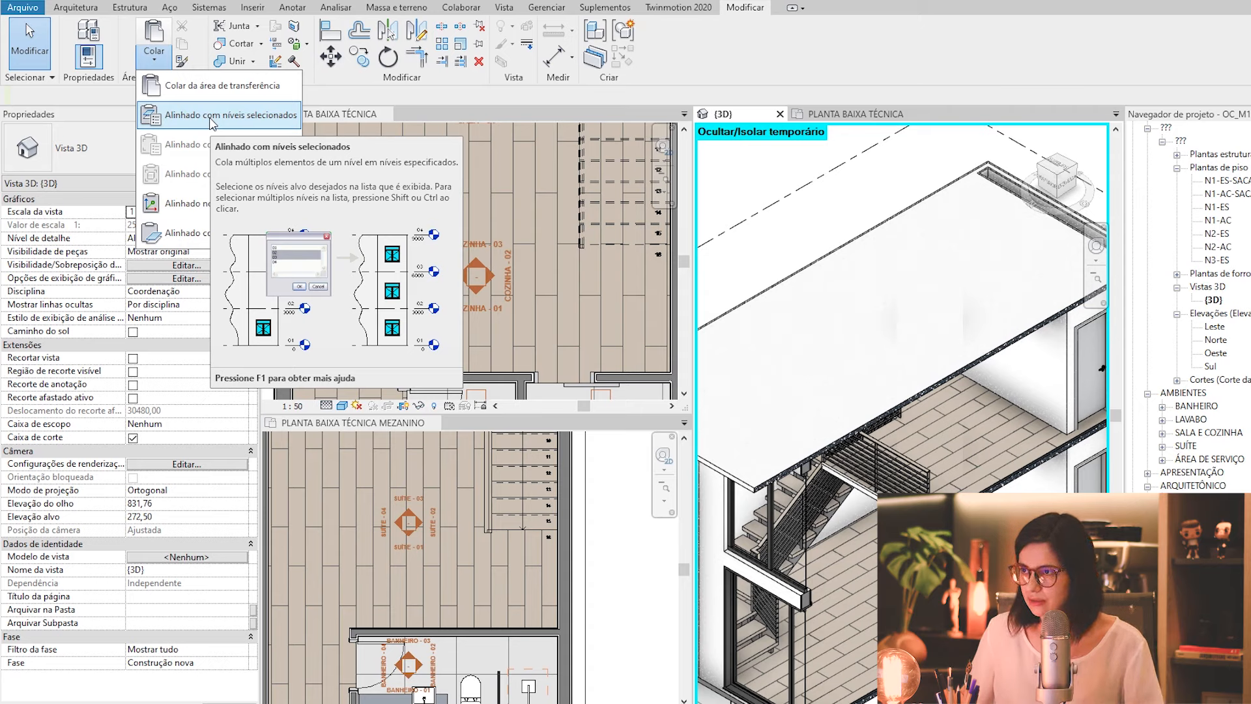
pyautogui.click(213, 116)
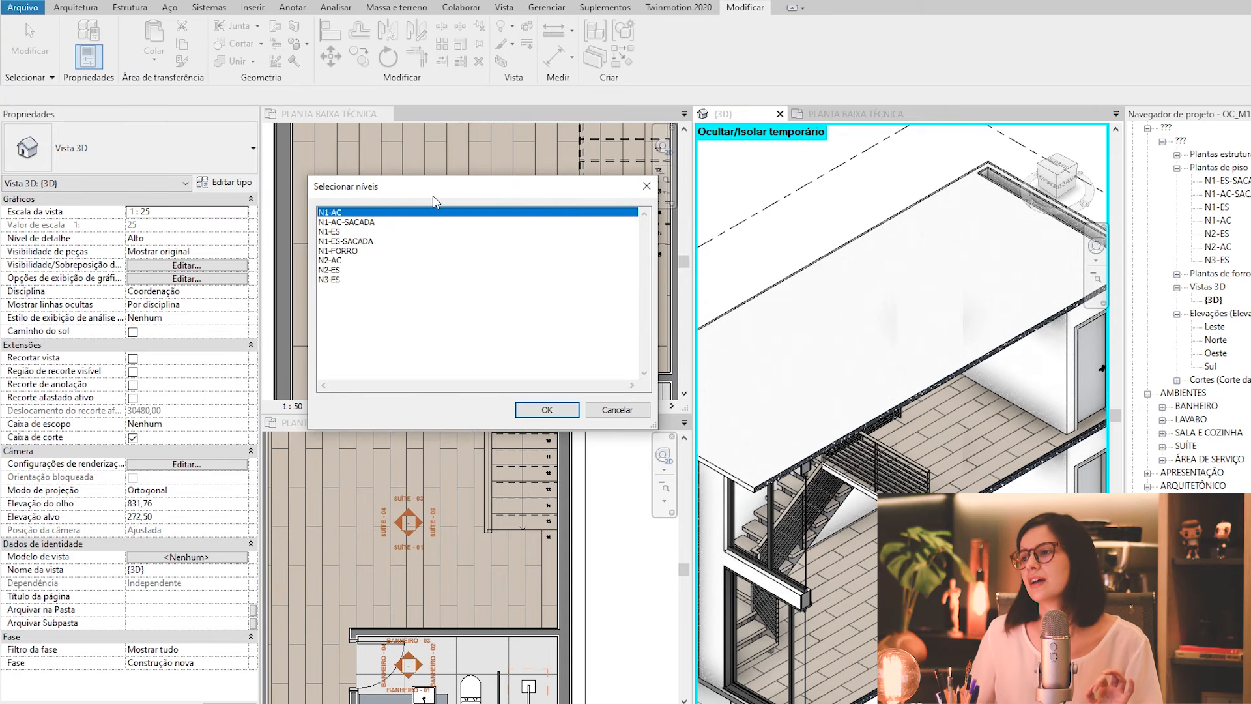
pyautogui.moveTo(425, 189); pyautogui.dragTo(459, 164)
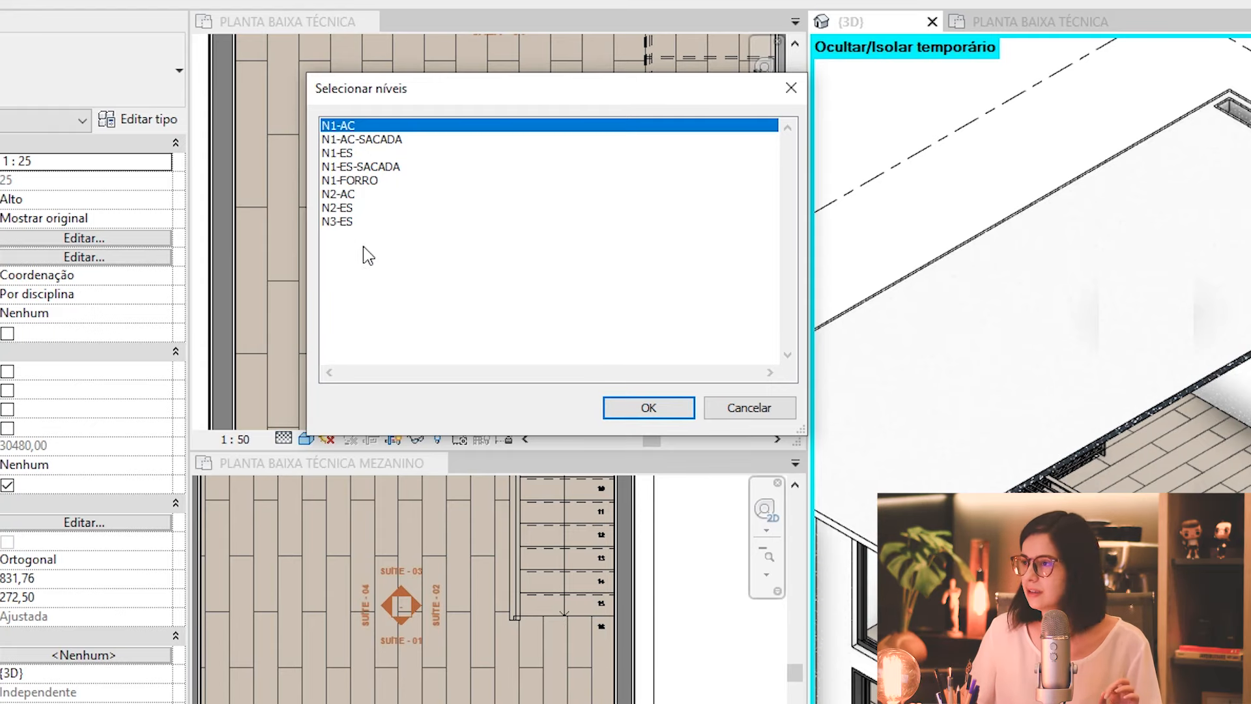
pyautogui.click(341, 194)
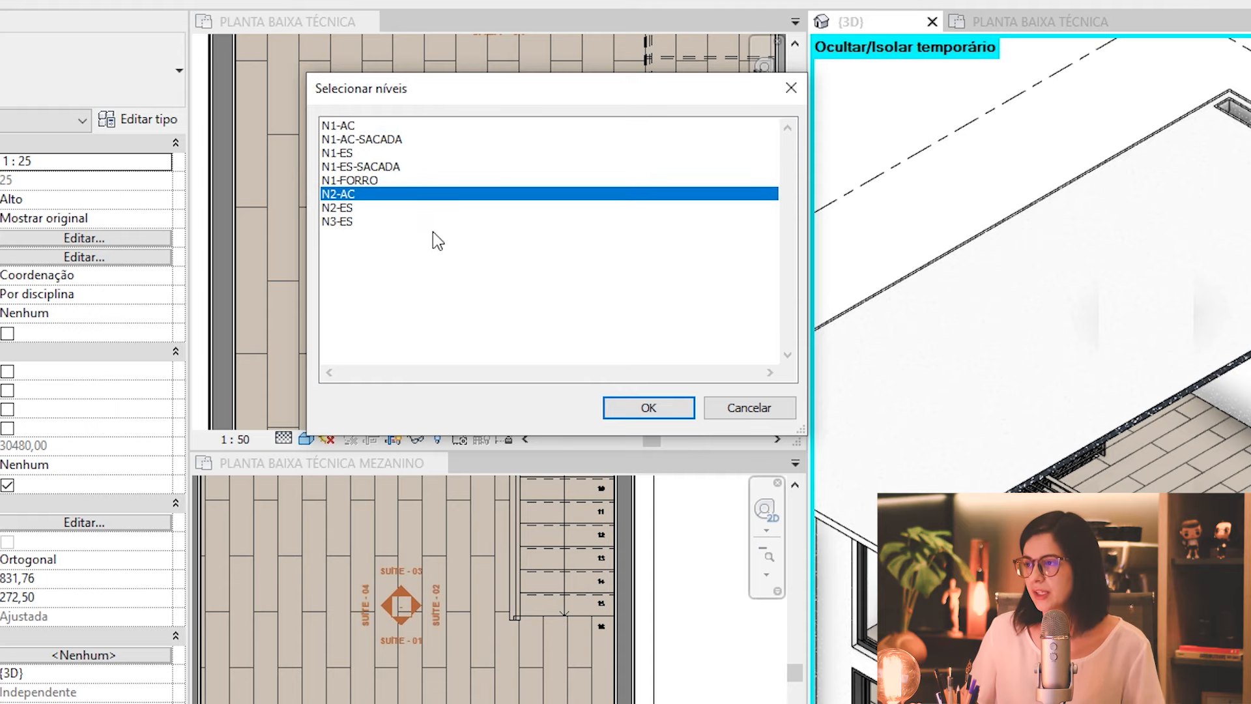
pyautogui.keyDown('ctrl'); pyautogui.click(341, 222); pyautogui.keyUp('ctrl')
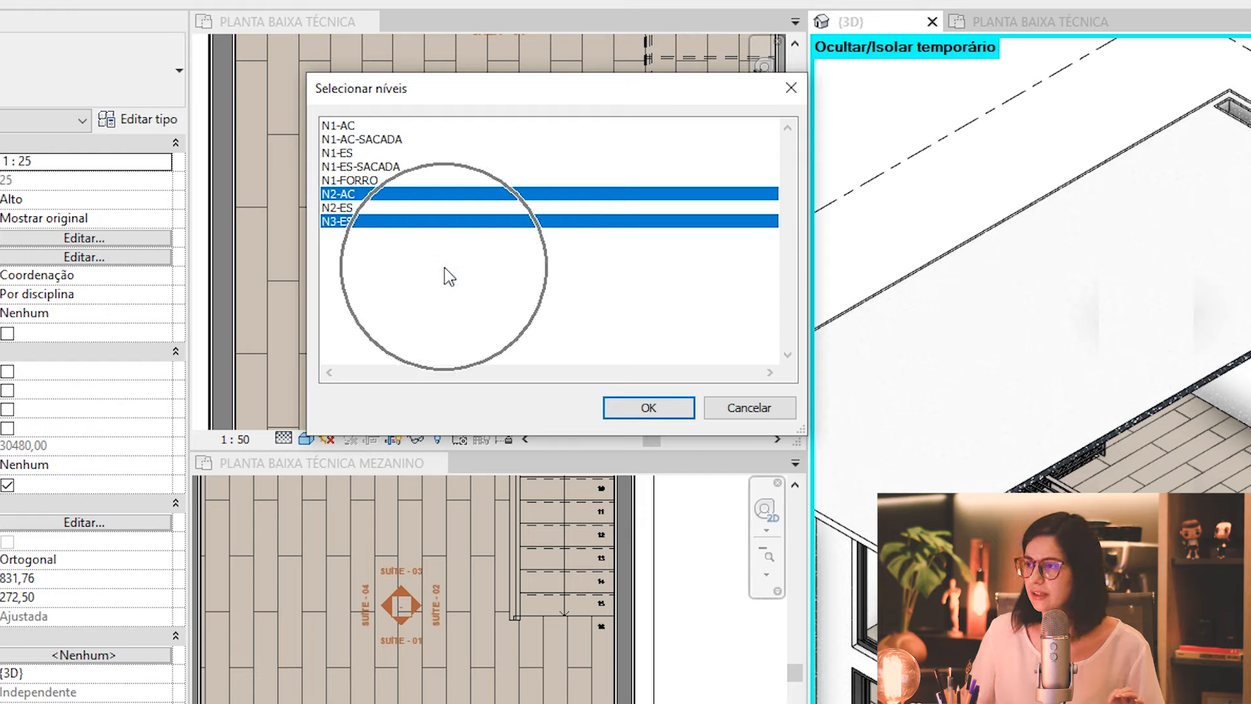
pyautogui.click(646, 409)
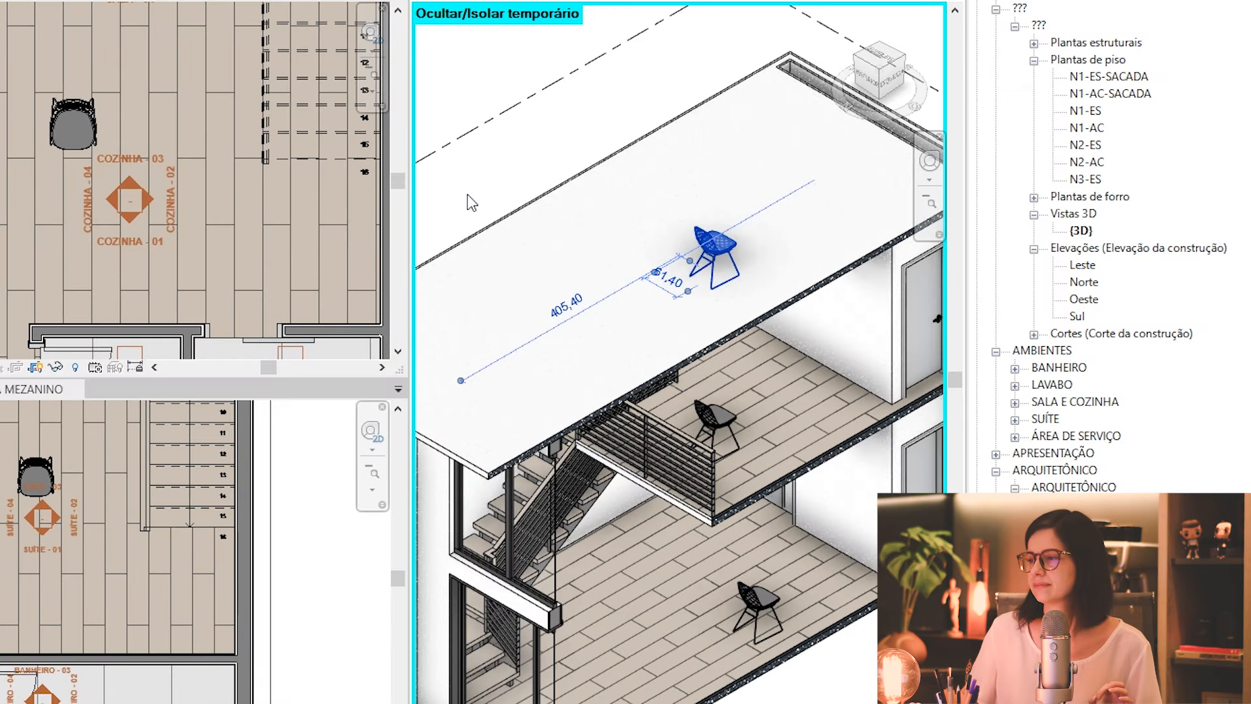
# Step: Remove the newly pasted chairs from the roof and mezzanine, keeping only the ground-floor chair
pyautogui.scroll(-2, 472, 202)
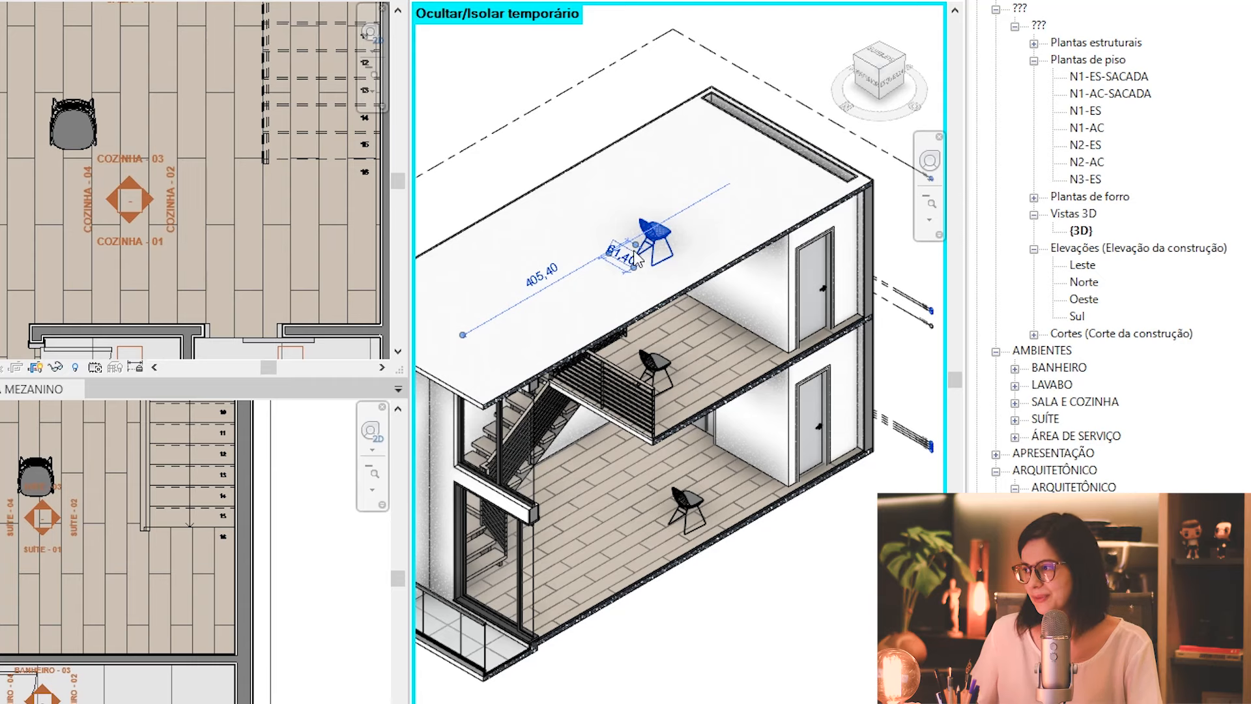
pyautogui.keyDown('ctrl'); pyautogui.click(658, 359); pyautogui.keyUp('ctrl')
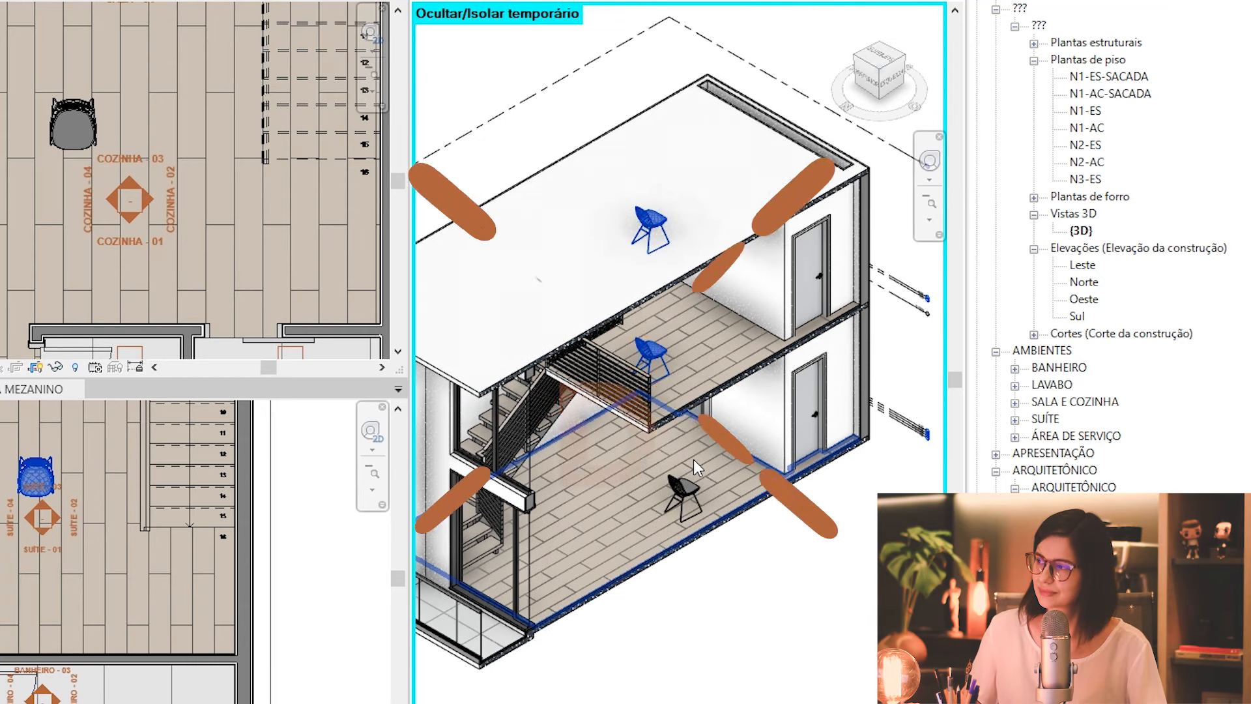
pyautogui.press('Delete')
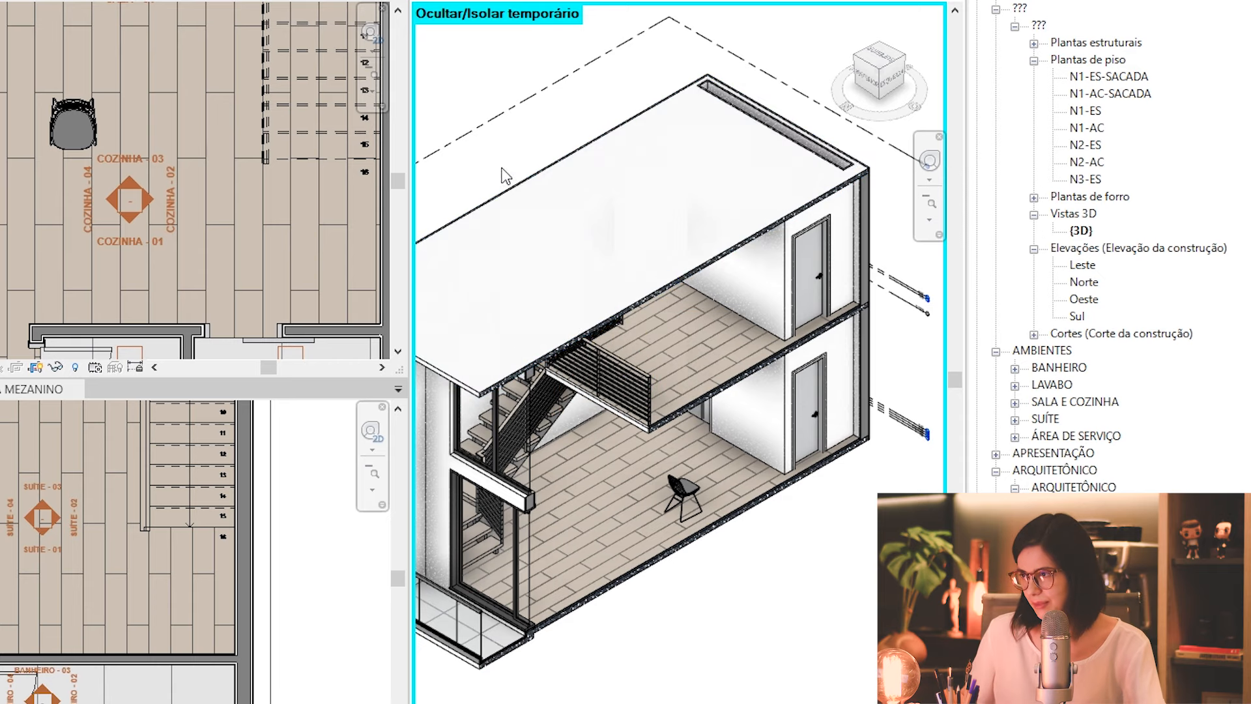
pyautogui.scroll(-1, 601, 154)
pyautogui.moveTo(575, 186); pyautogui.dragTo(619, 242, button='middle')
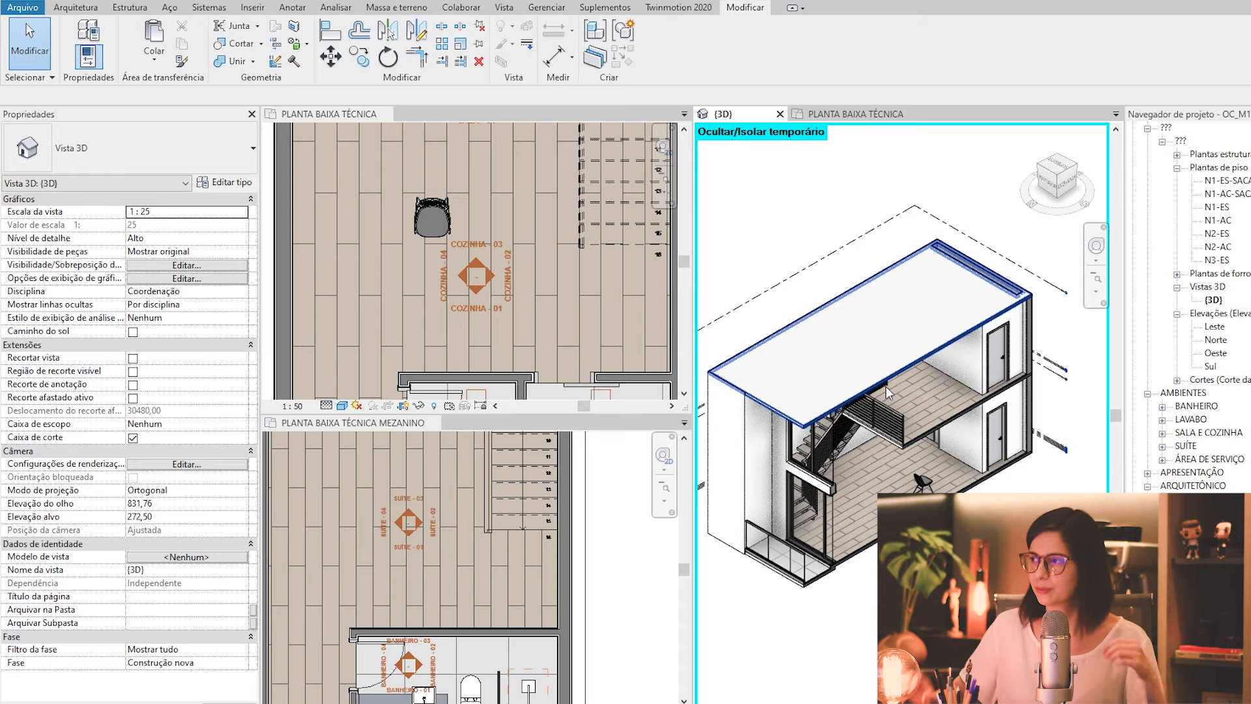
# Step: Switch to the apartment project's PLANTA BAIXA TÉCNICA floor plan and arrange the open views as tabs
pyautogui.click(870, 113)
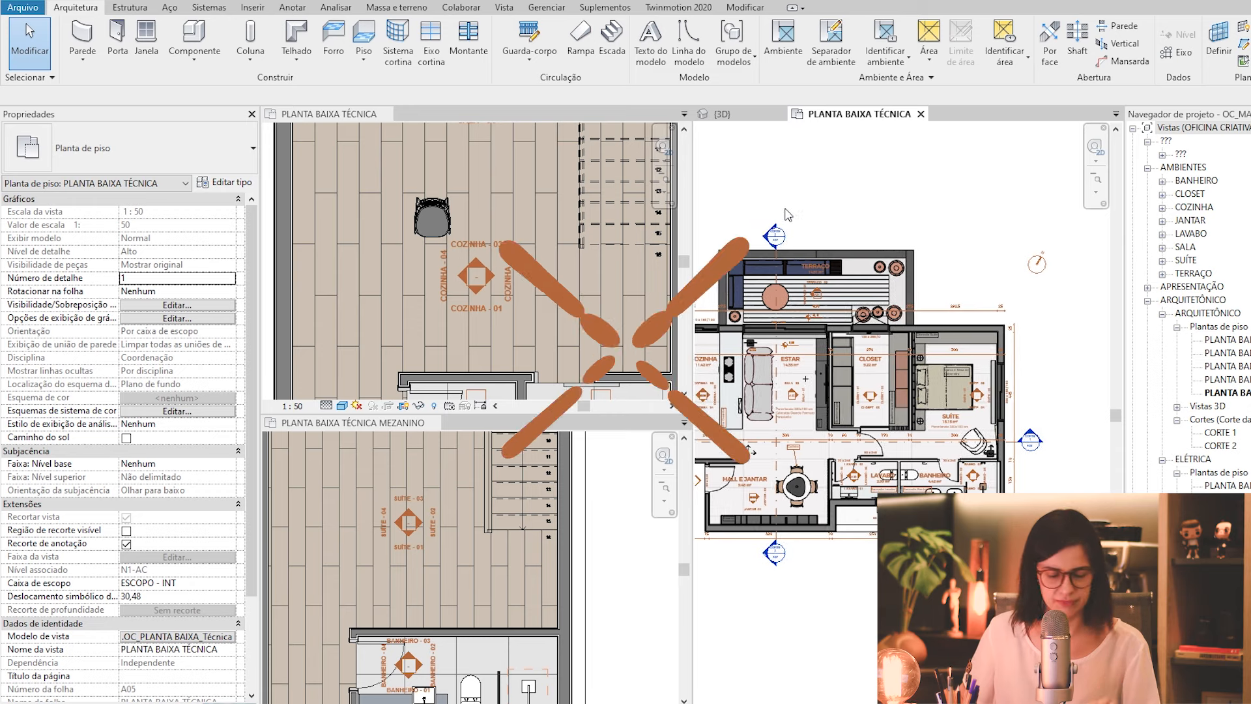
pyautogui.press('t')
pyautogui.press('w')
pyautogui.moveTo(385, 296); pyautogui.dragTo(542, 290, button='middle')
pyautogui.scroll(4, 568, 521)
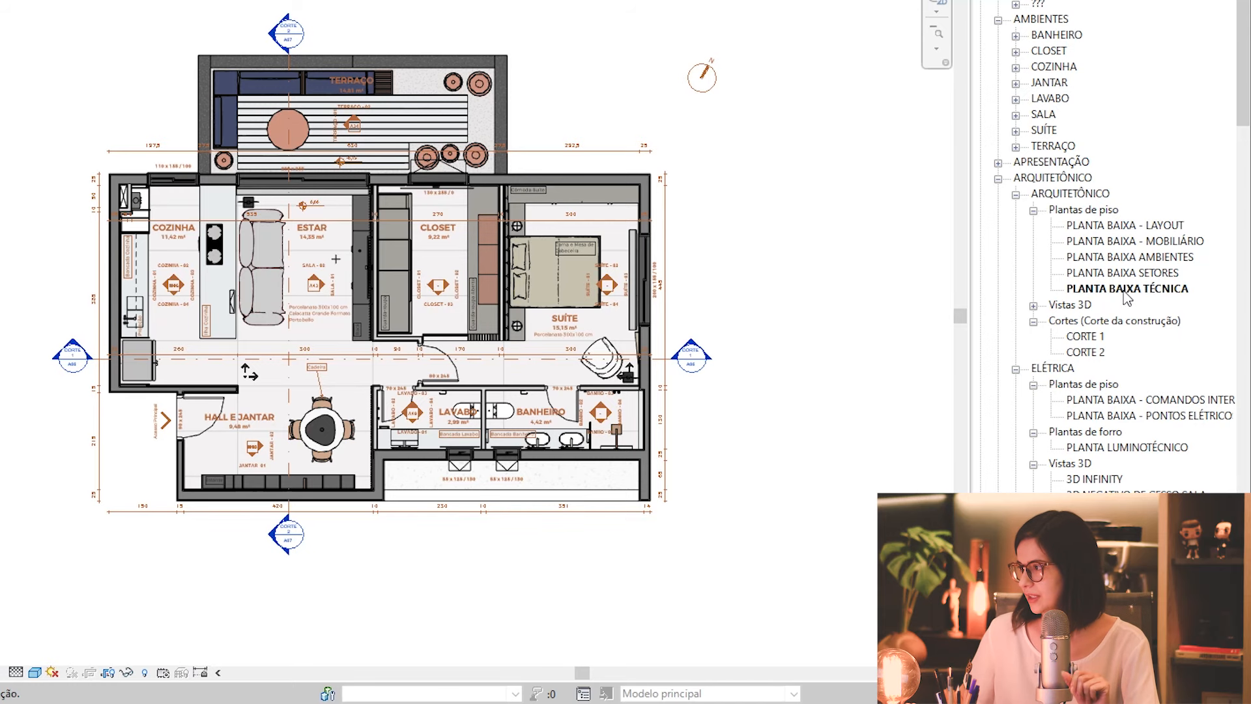
# Step: Duplicate the PLANTA BAIXA TÉCNICA view without its detailing
pyautogui.rightClick(1125, 290)
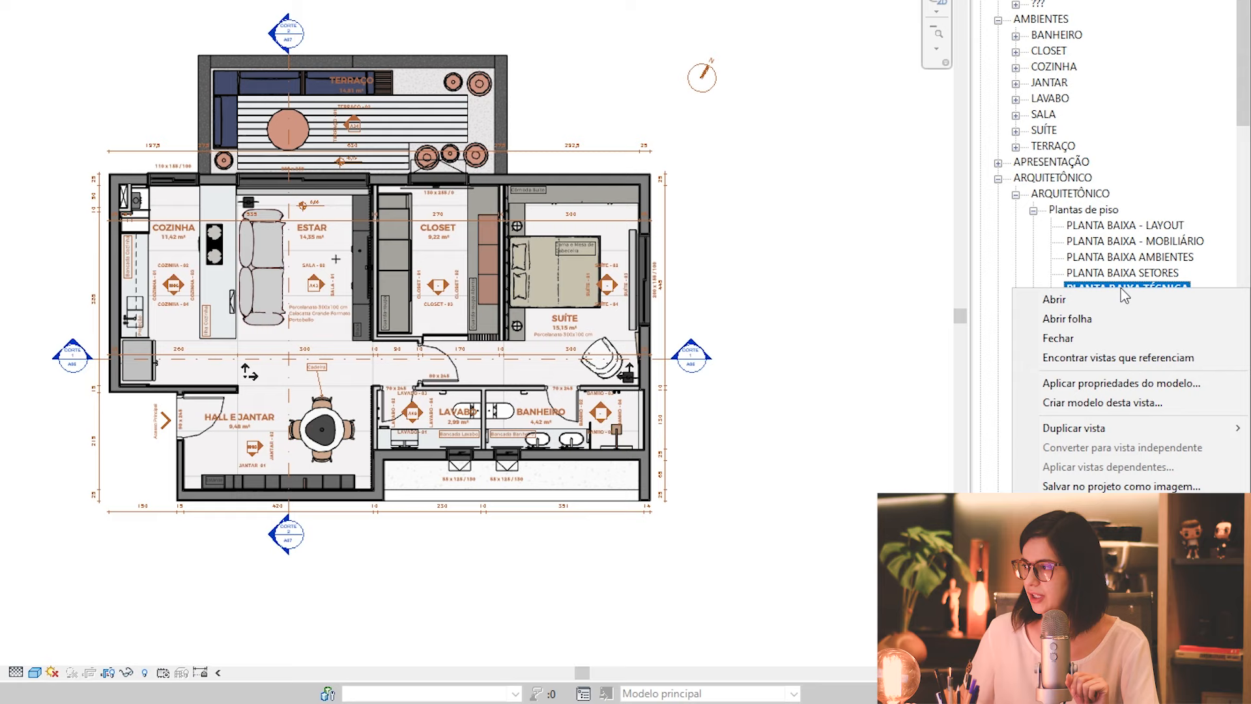
pyautogui.moveTo(1079, 430)
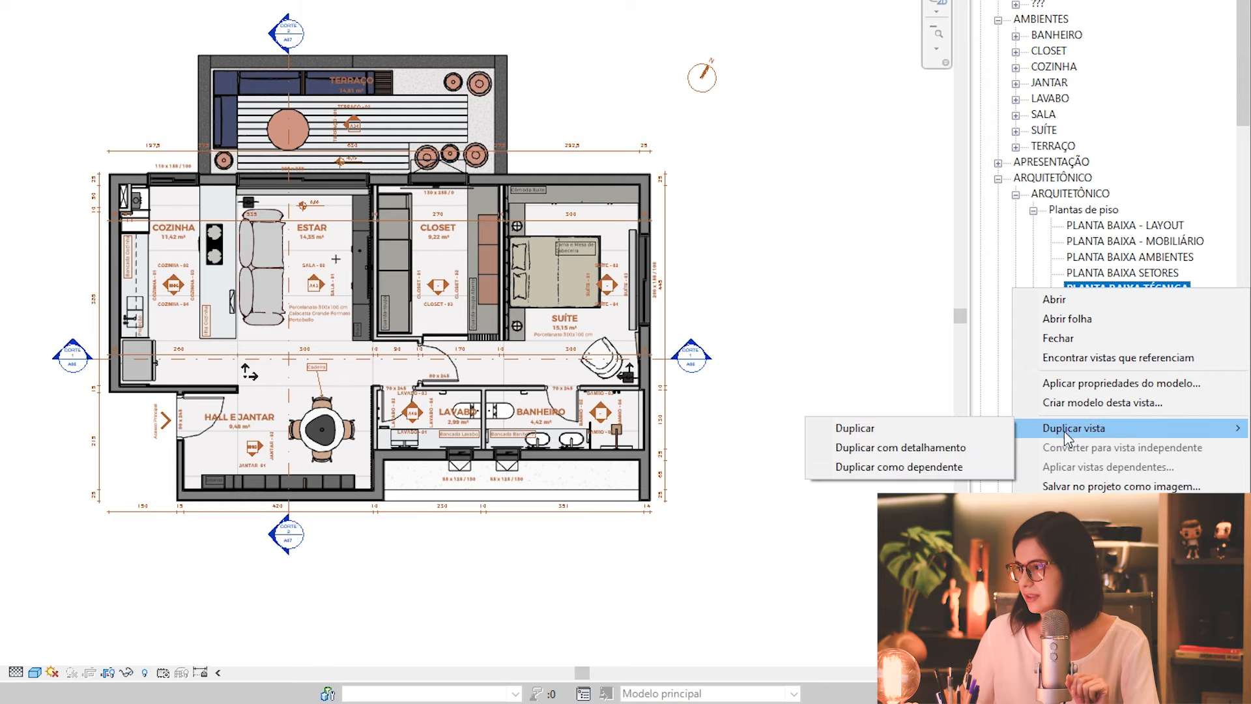
pyautogui.click(903, 432)
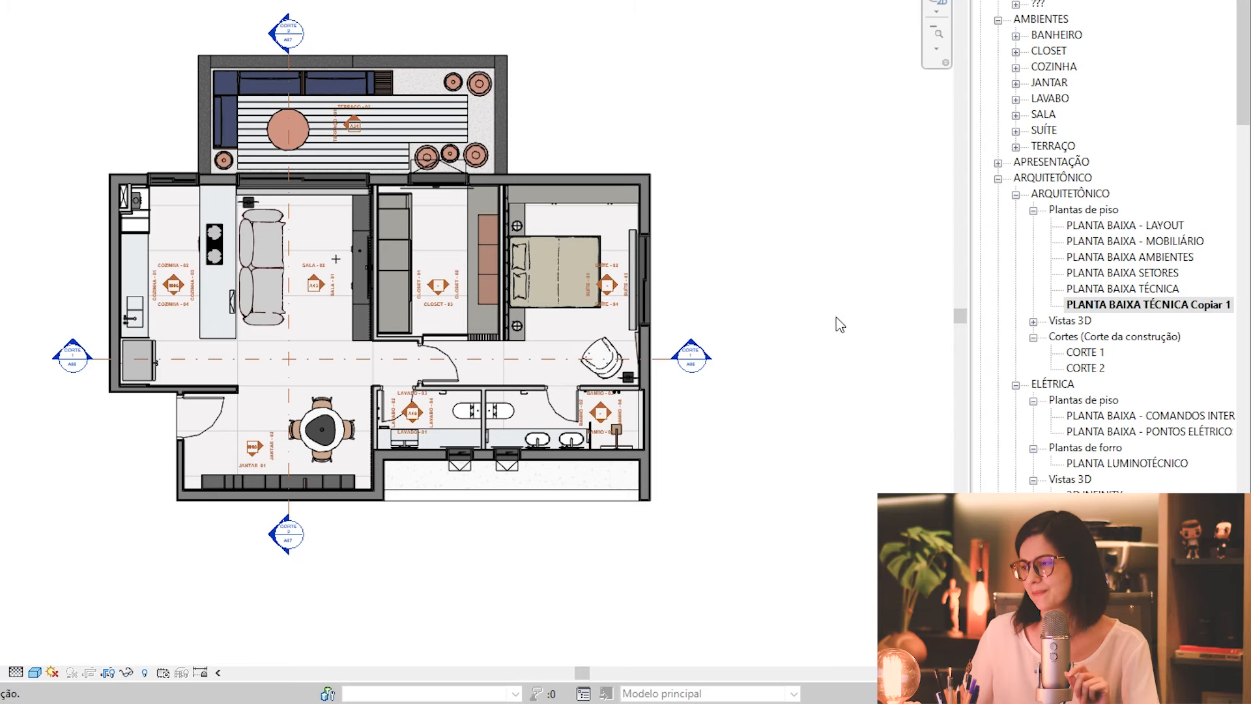
pyautogui.moveTo(719, 189); pyautogui.dragTo(750, 217, button='middle')
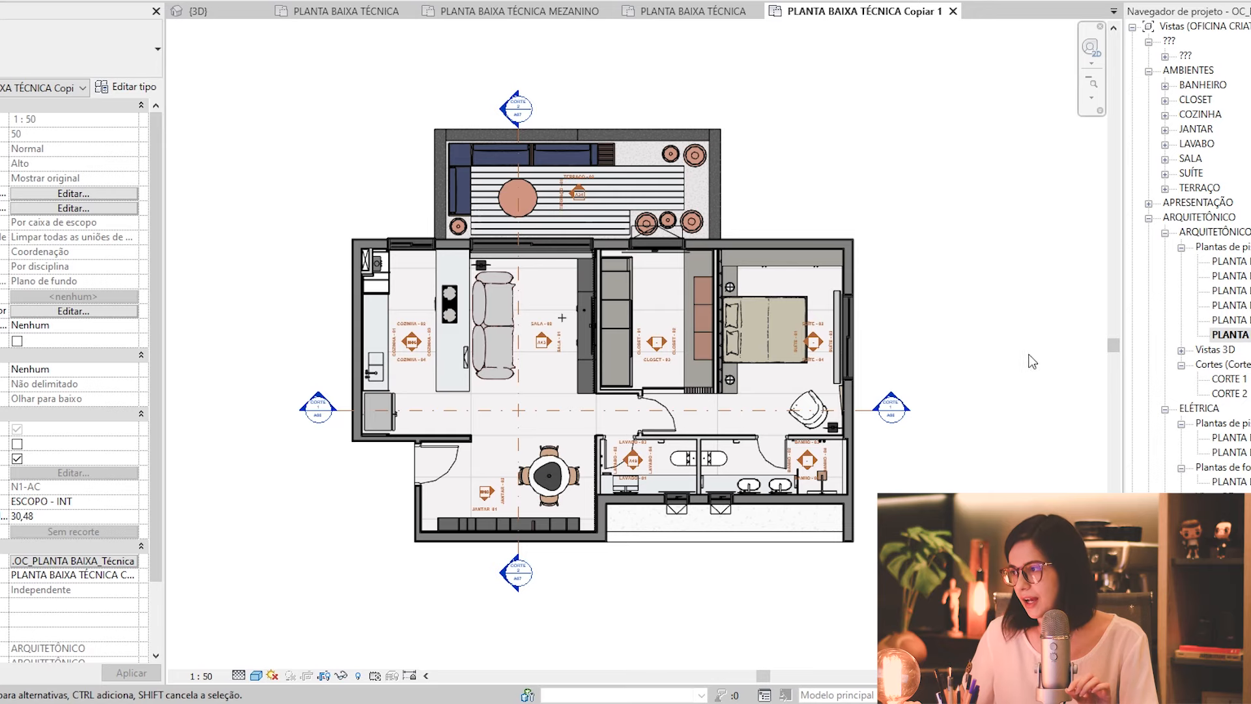
pyautogui.moveTo(968, 323); pyautogui.dragTo(970, 294, button='middle')
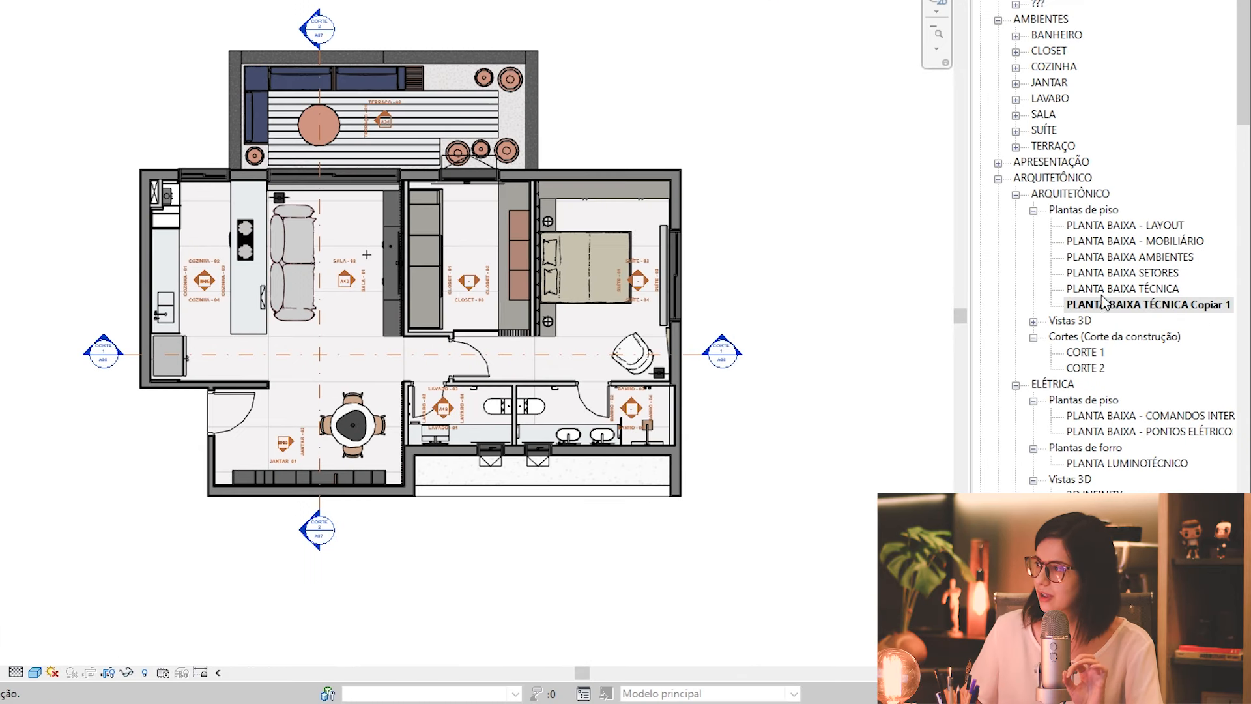
# Step: In the original PLANTA BAIXA TÉCNICA plan, select all instances of the linear dimension type visible in the view and copy them to the clipboard
pyautogui.doubleClick(1114, 289)
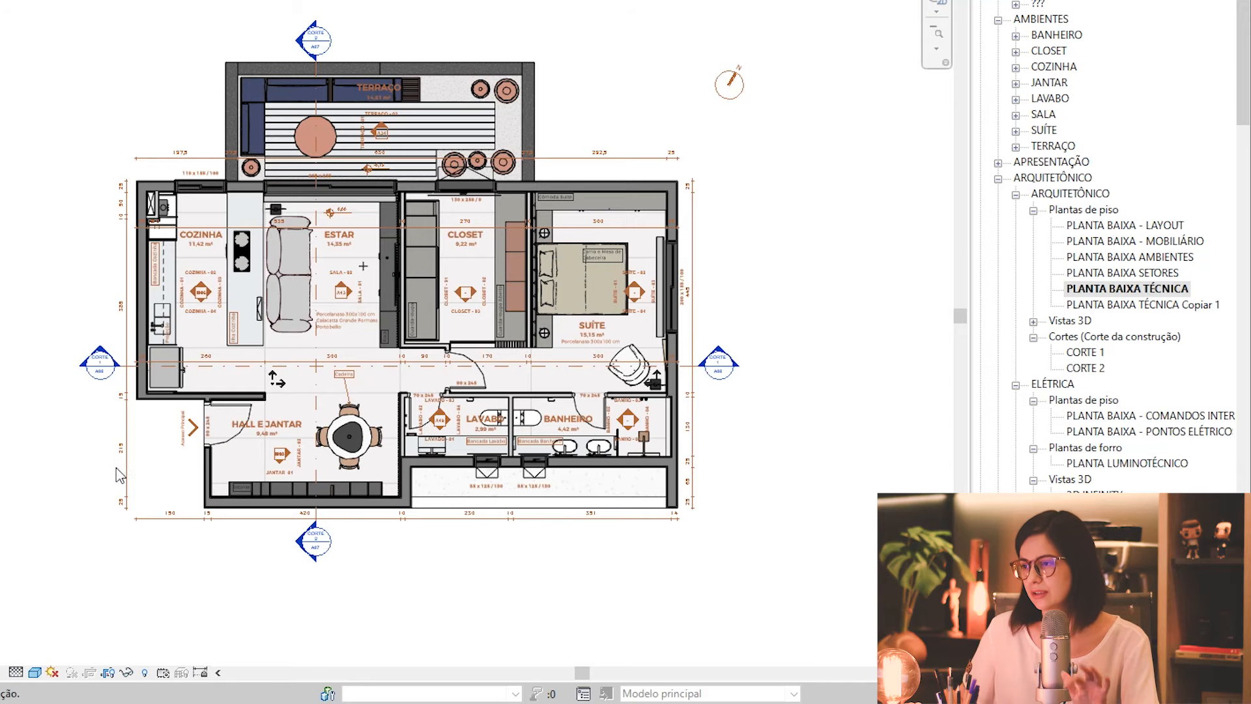
pyautogui.moveTo(163, 480); pyautogui.dragTo(140, 463, button='middle')
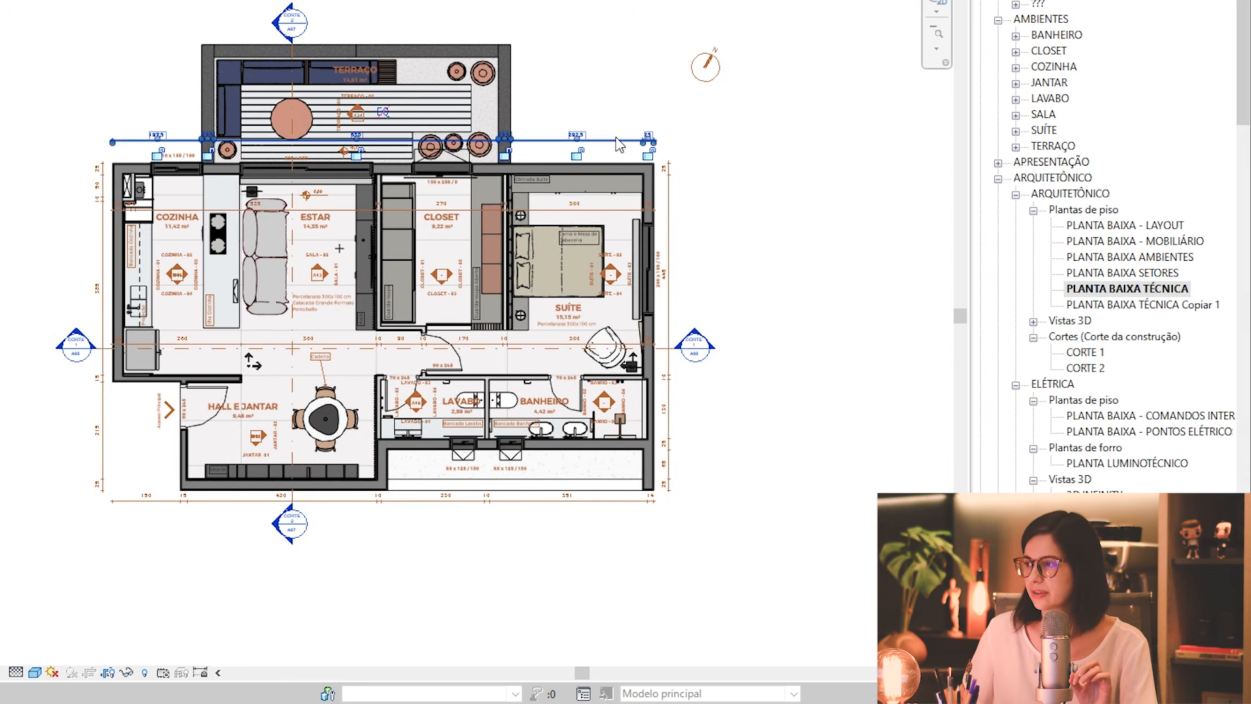
pyautogui.moveTo(619, 57); pyautogui.dragTo(588, 65, button='middle')
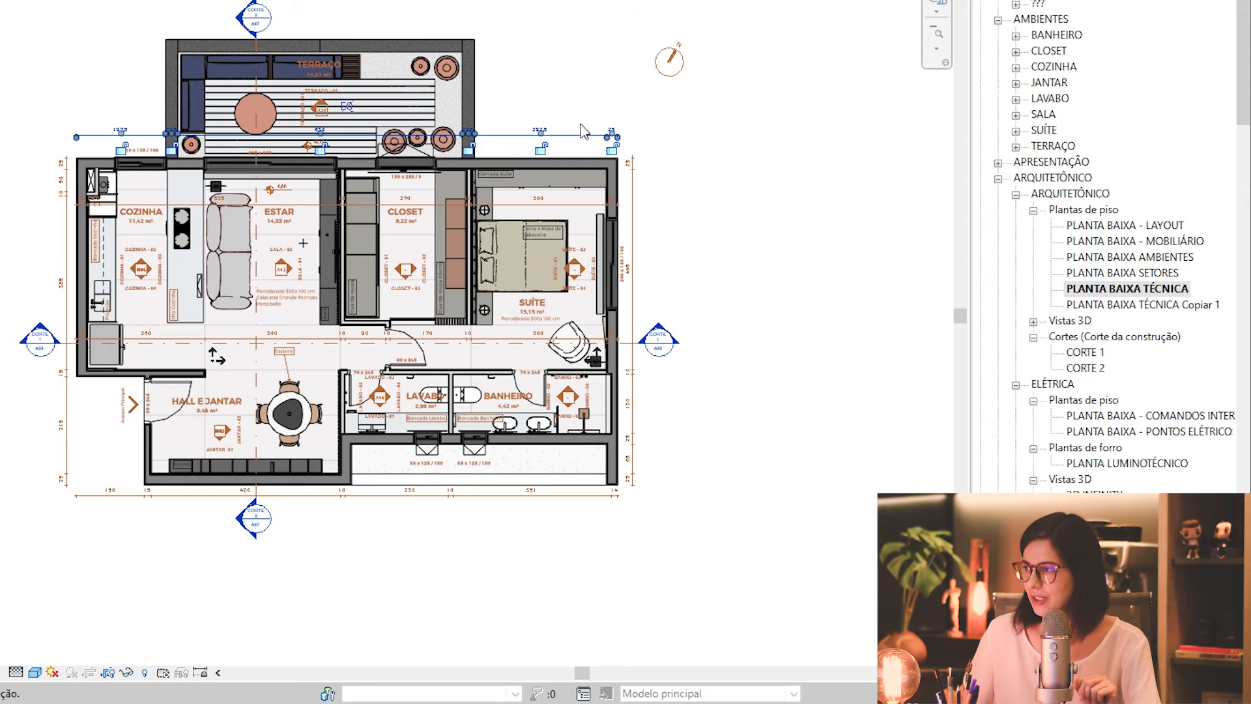
pyautogui.rightClick(584, 149)
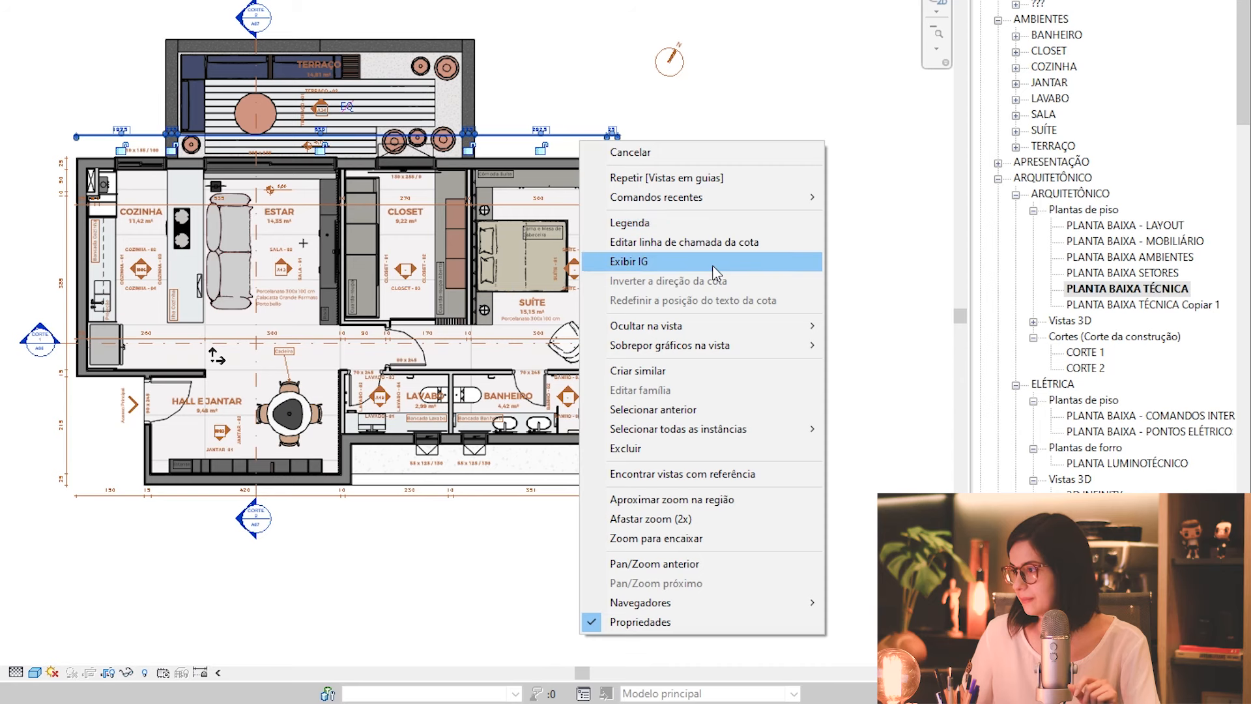
pyautogui.moveTo(694, 430)
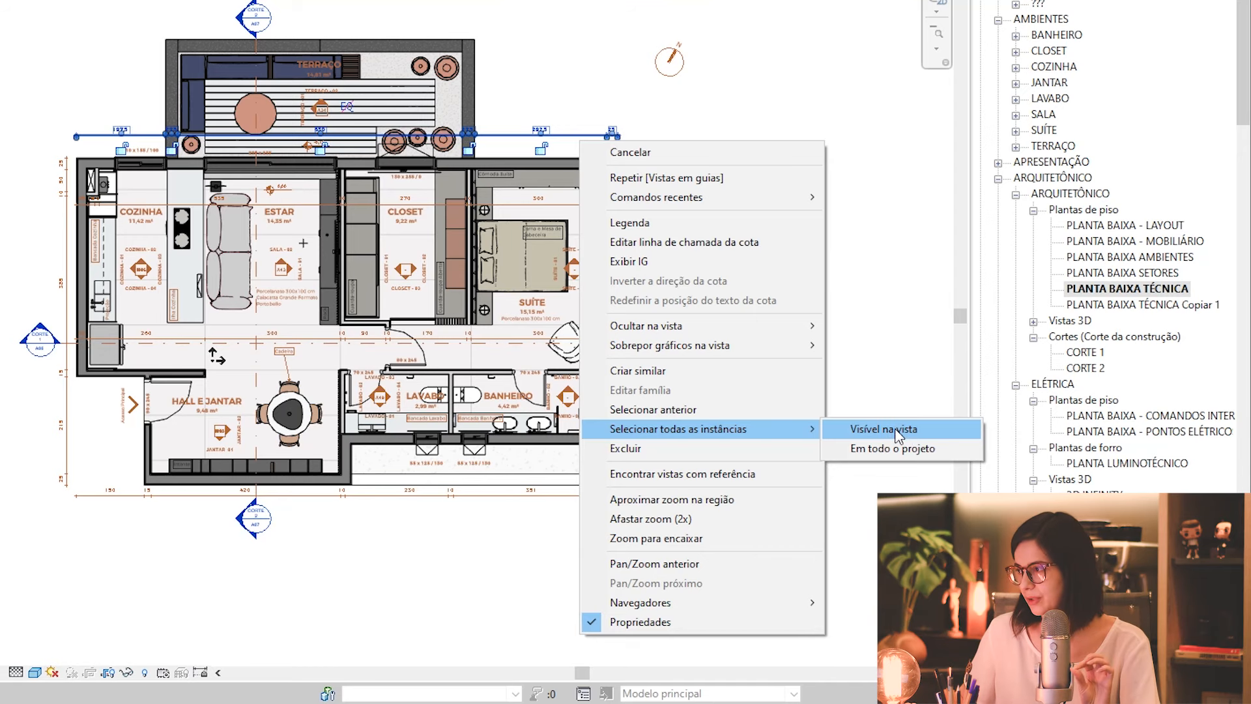
pyautogui.click(896, 430)
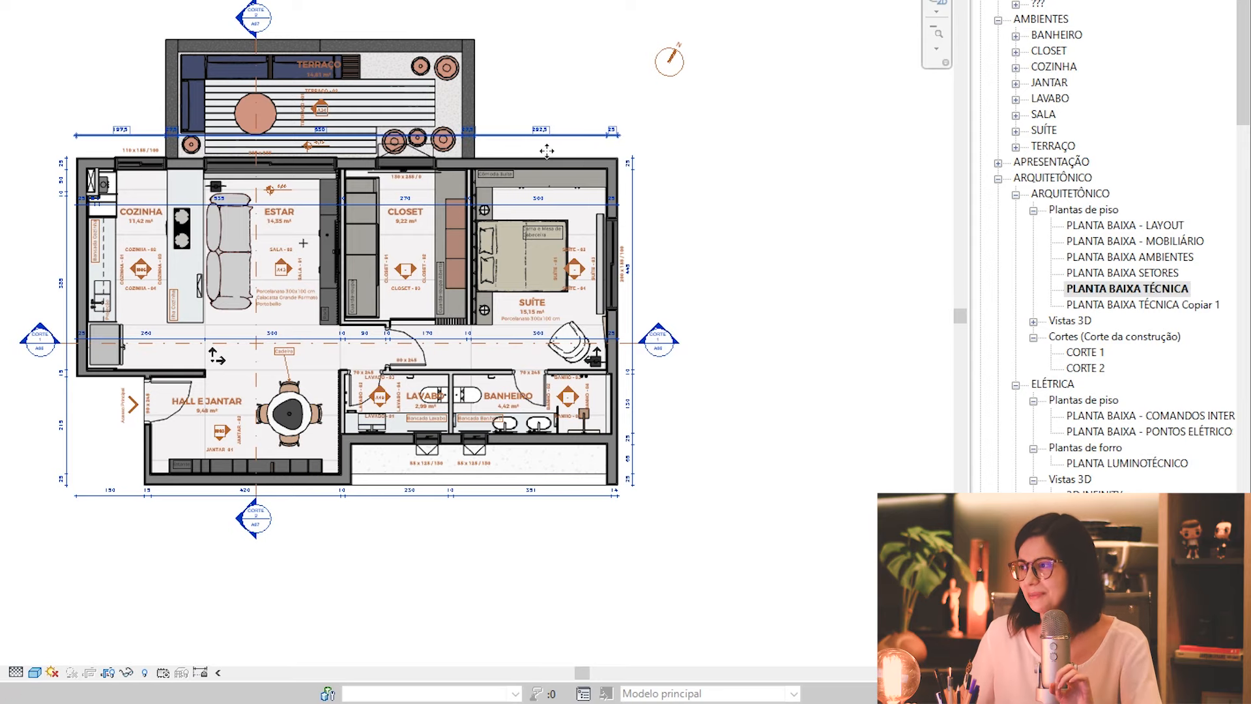
pyautogui.click(599, 180)
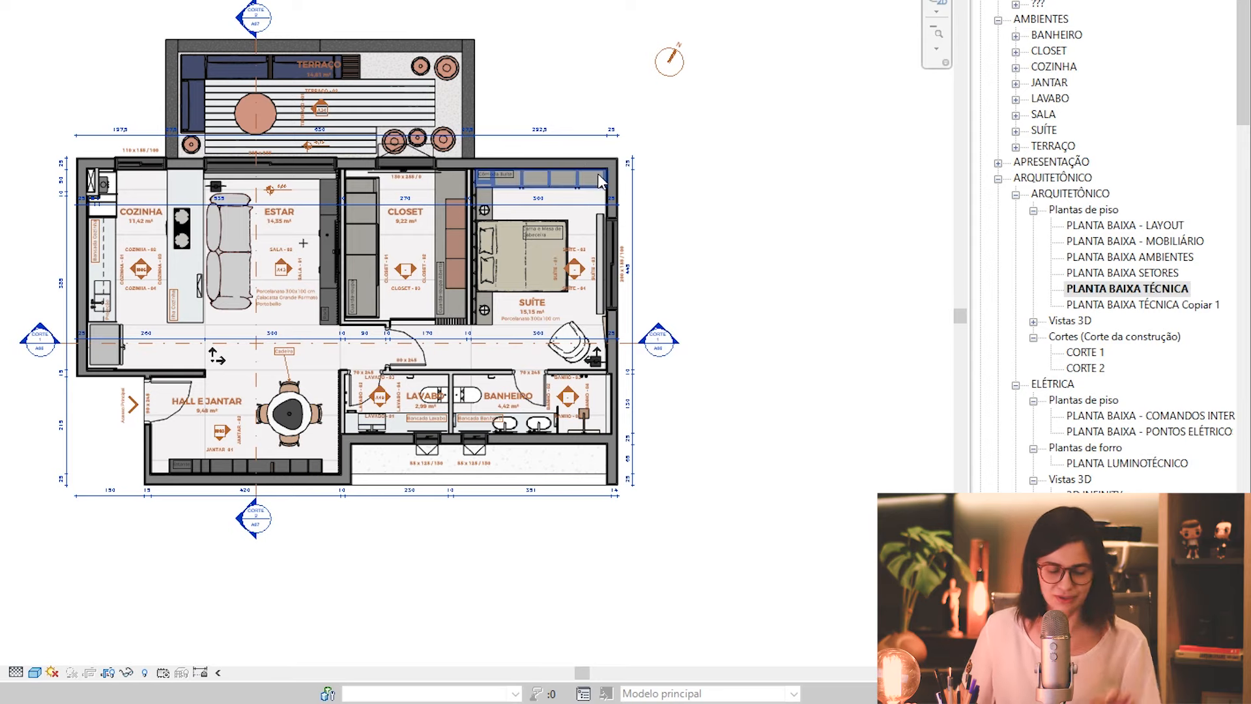
pyautogui.hotkey('ctrl', 'c')
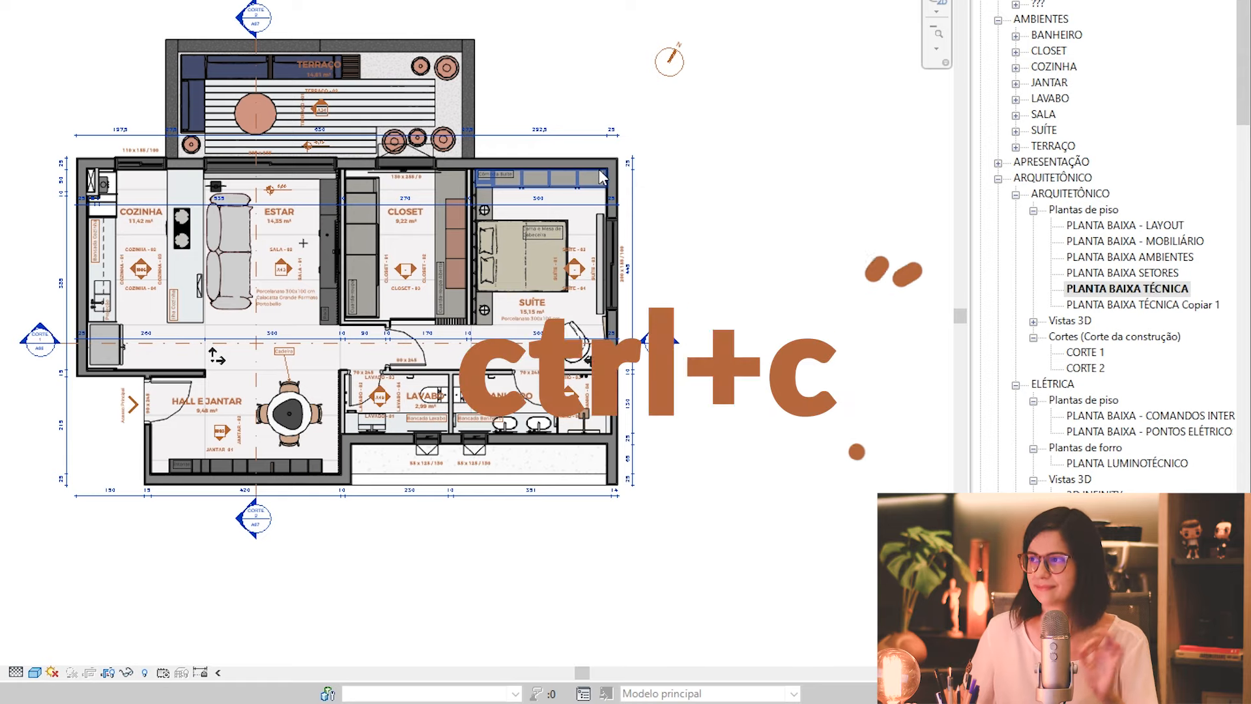
pyautogui.click(772, 229)
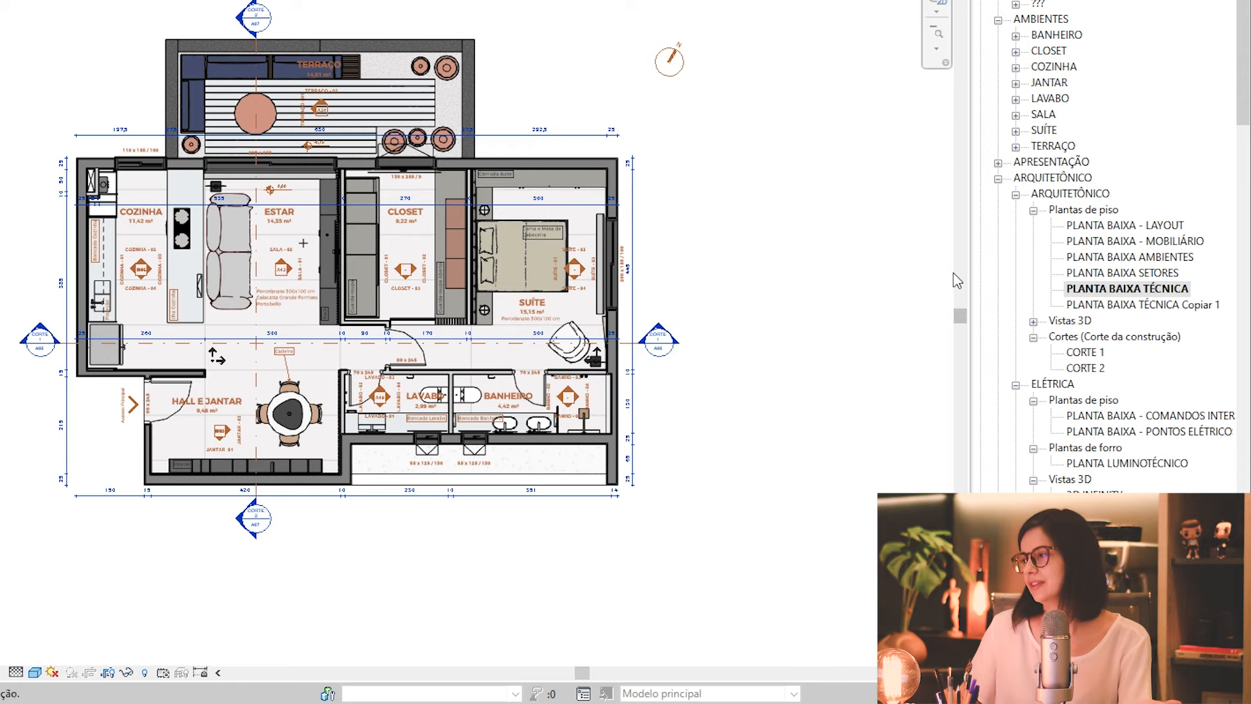
# Step: Open the PLANTA BAIXA TÉCNICA Copiar 1 view and bring up the paste options for the copied dimensions
pyautogui.doubleClick(1150, 305)
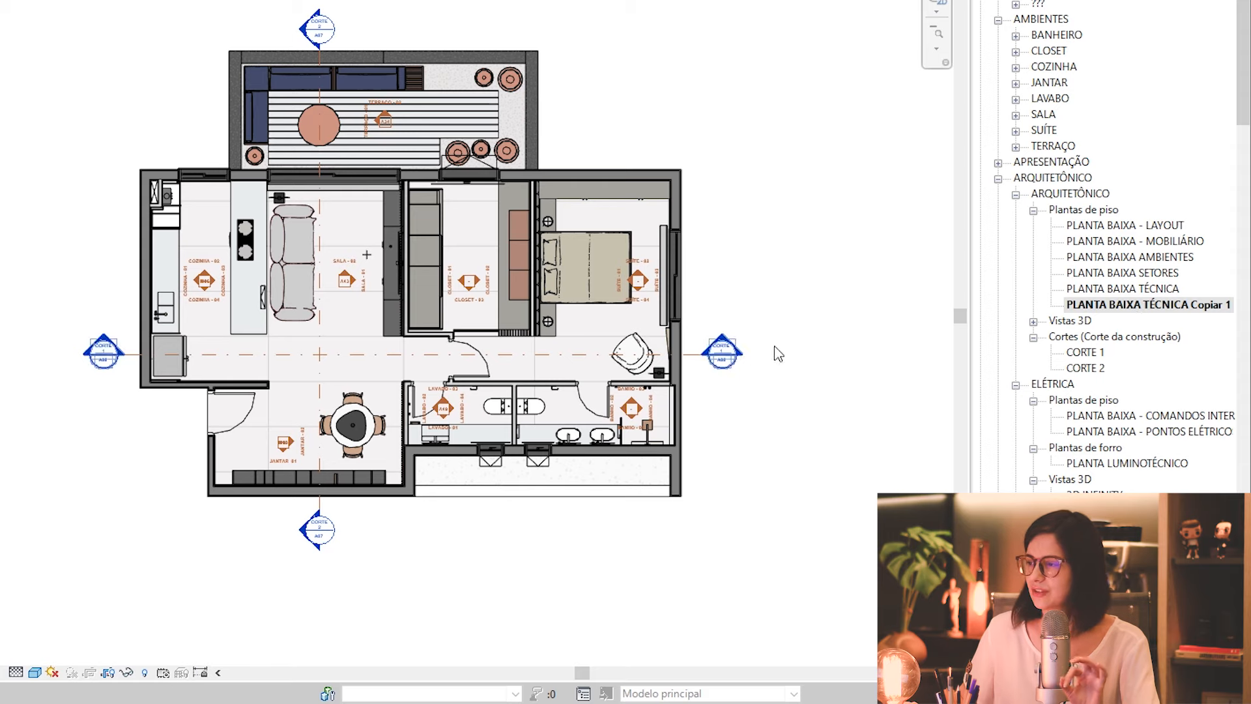
pyautogui.moveTo(773, 292); pyautogui.dragTo(744, 317, button='middle')
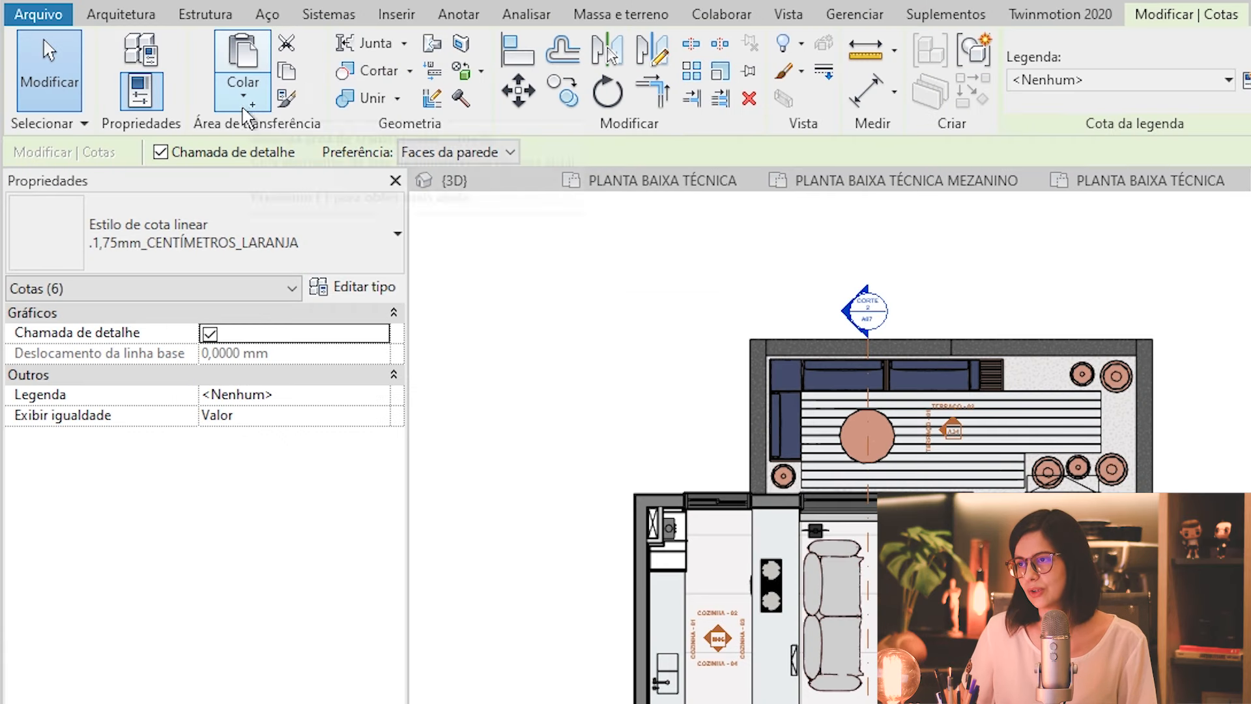
pyautogui.click(244, 104)
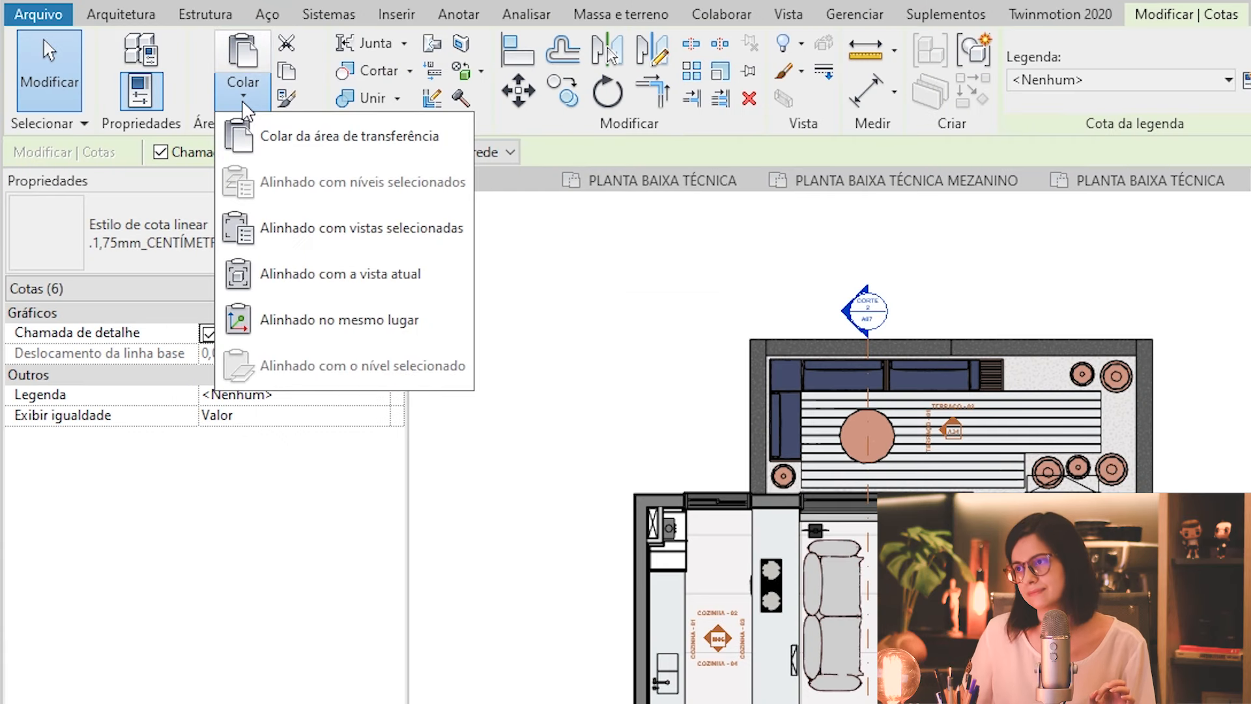